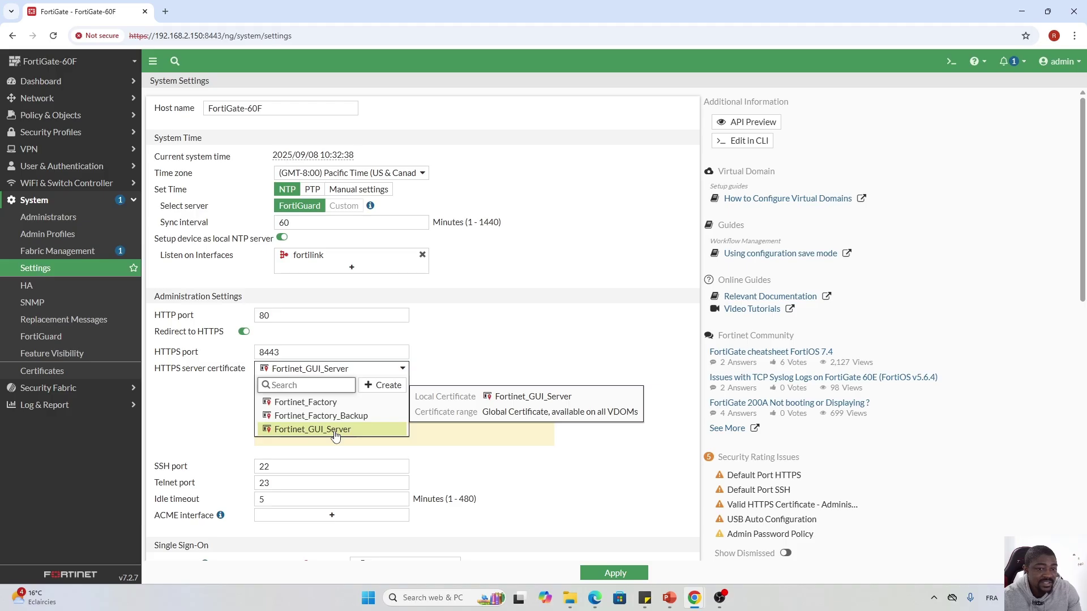
# Select Fortinet_GUI_Server as the HTTPS server certificate, and open the network's DNS settings.
pyautogui.click(335, 431)
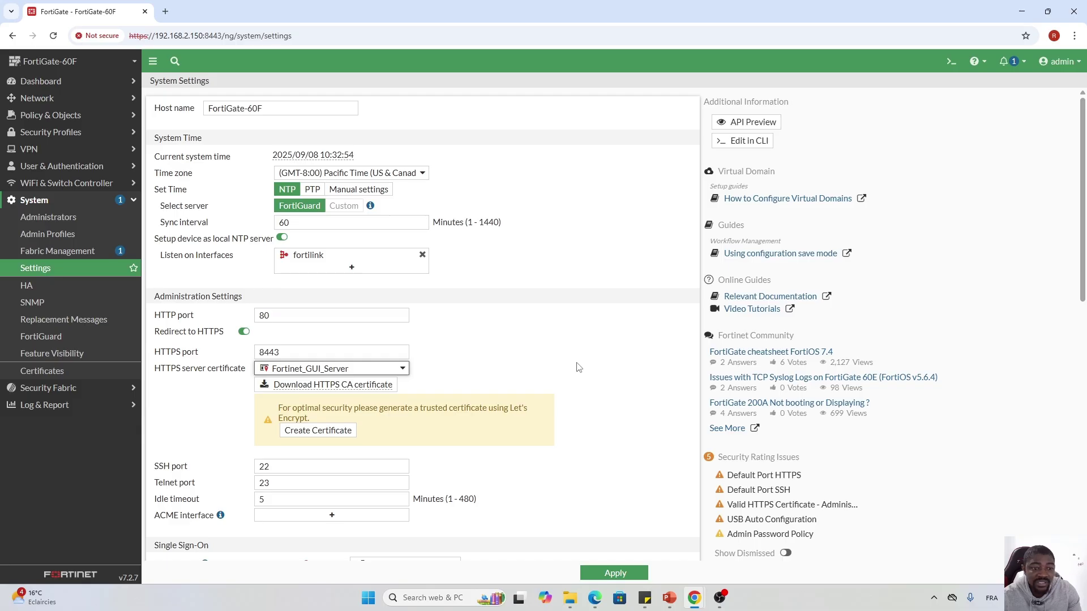
pyautogui.click(83, 87)
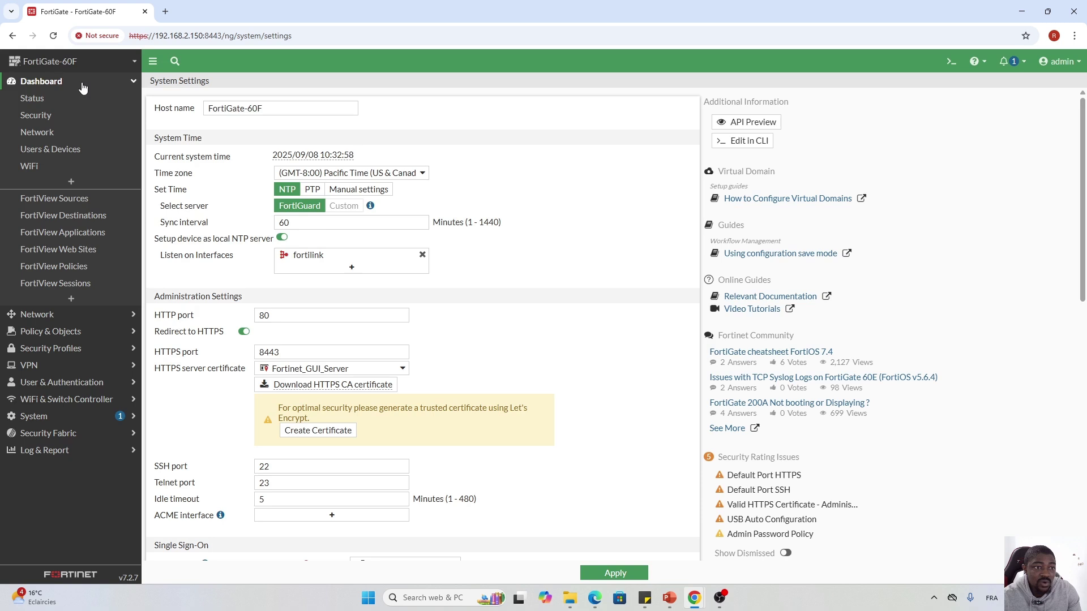
pyautogui.click(83, 86)
pyautogui.click(76, 102)
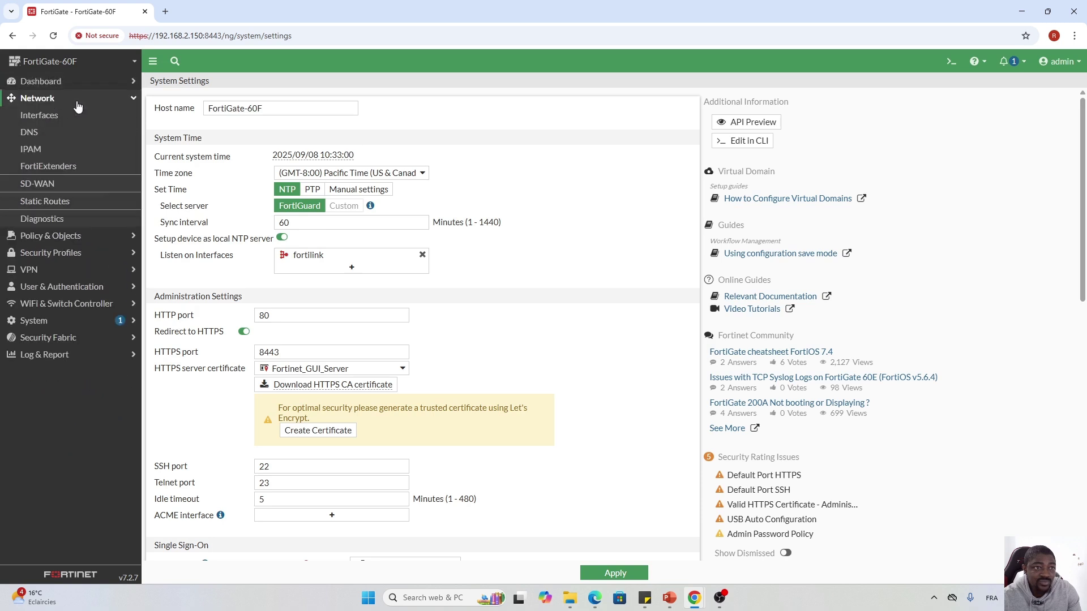
pyautogui.click(47, 143)
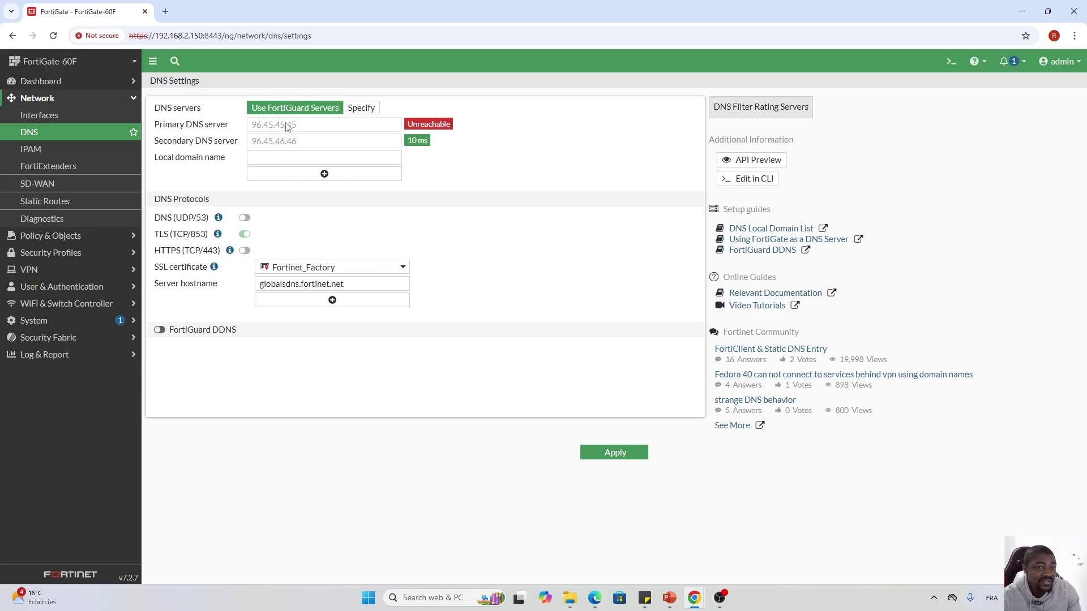
# Enable FortiGuard DDNS and assign wan1 as its interface.
pyautogui.moveTo(414, 142)
pyautogui.click(159, 330)
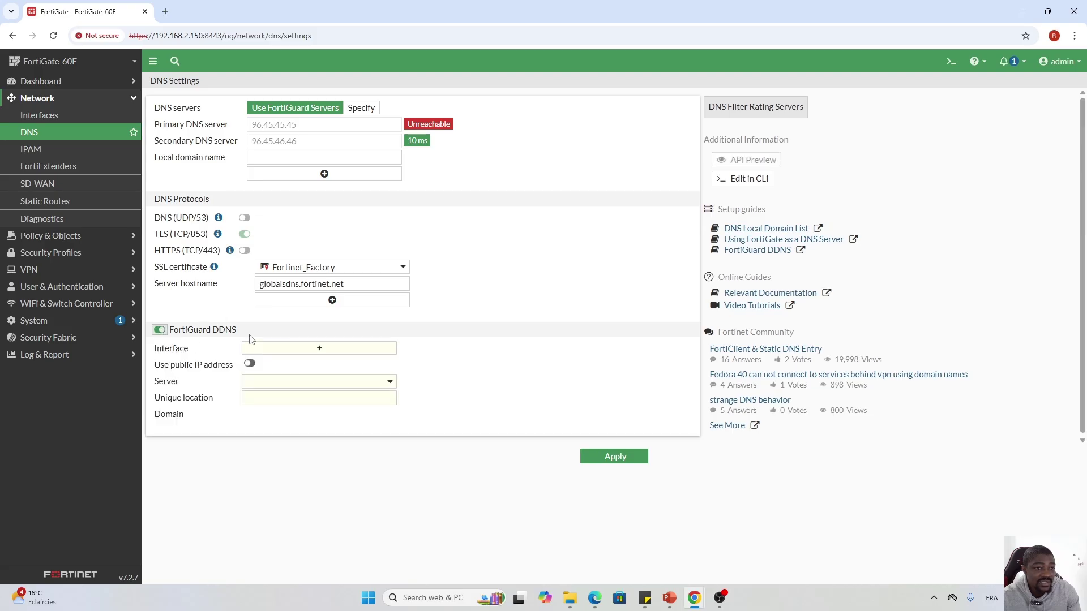
pyautogui.click(319, 349)
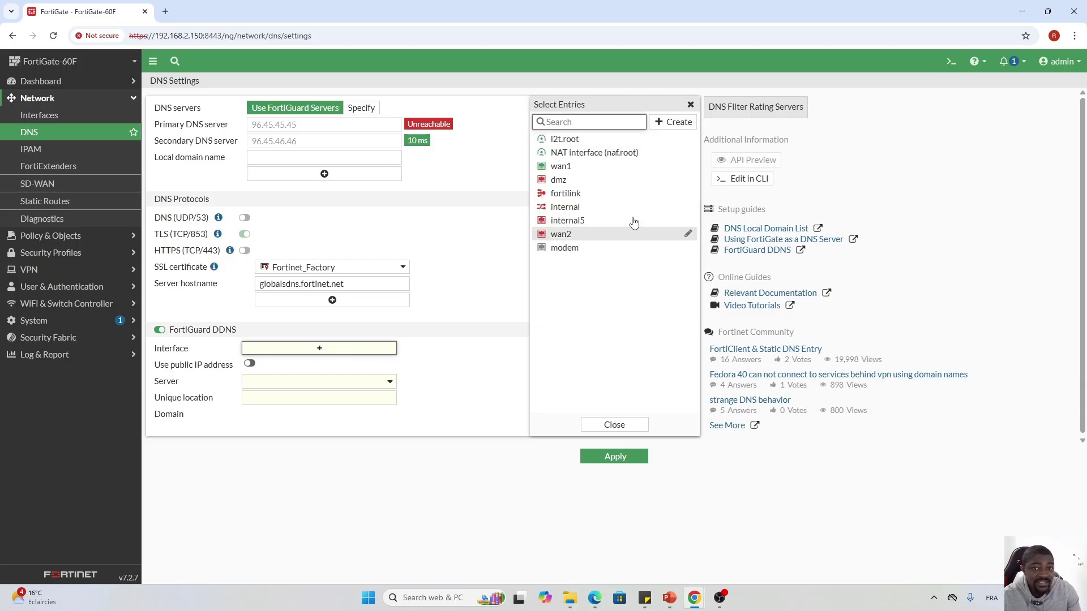
pyautogui.click(566, 170)
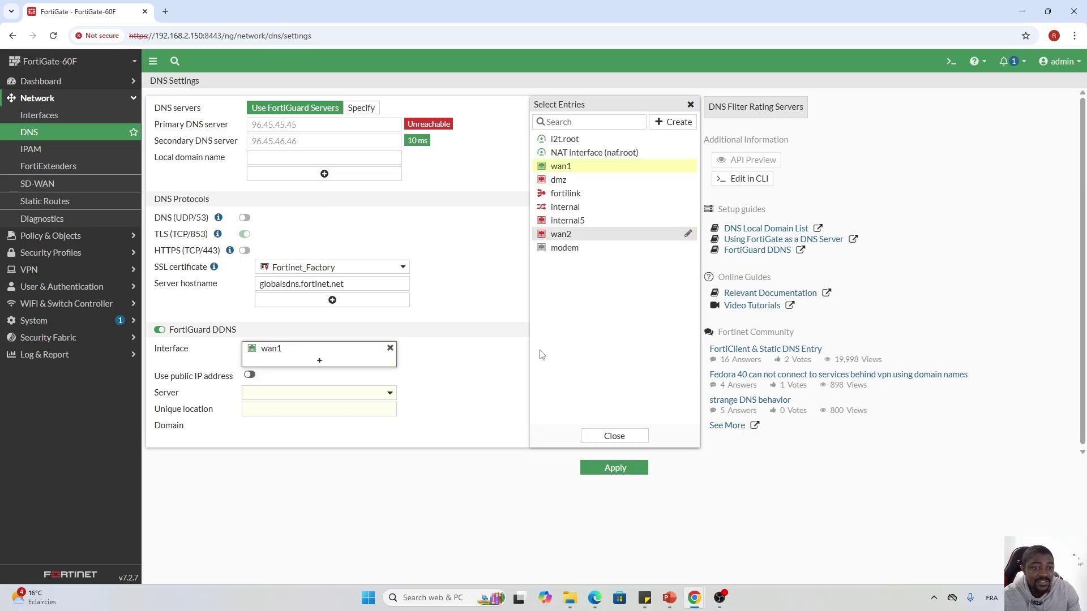
pyautogui.click(613, 433)
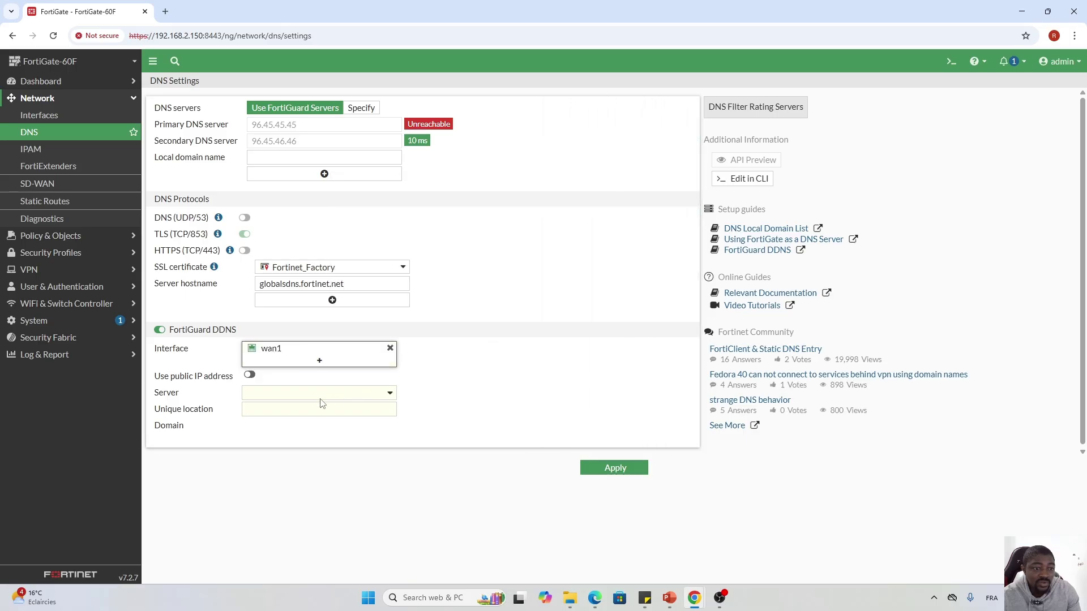
# Set the DDNS server to fortiddns.com, enter the owner's first name as the unique location, and apply the DNS settings.
pyautogui.click(391, 395)
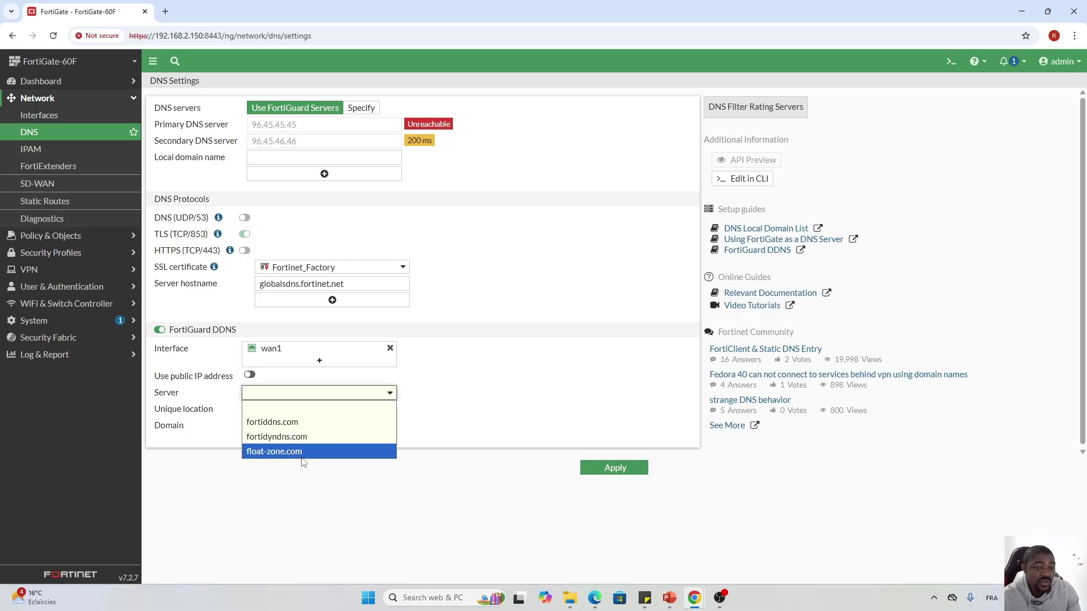
pyautogui.click(266, 426)
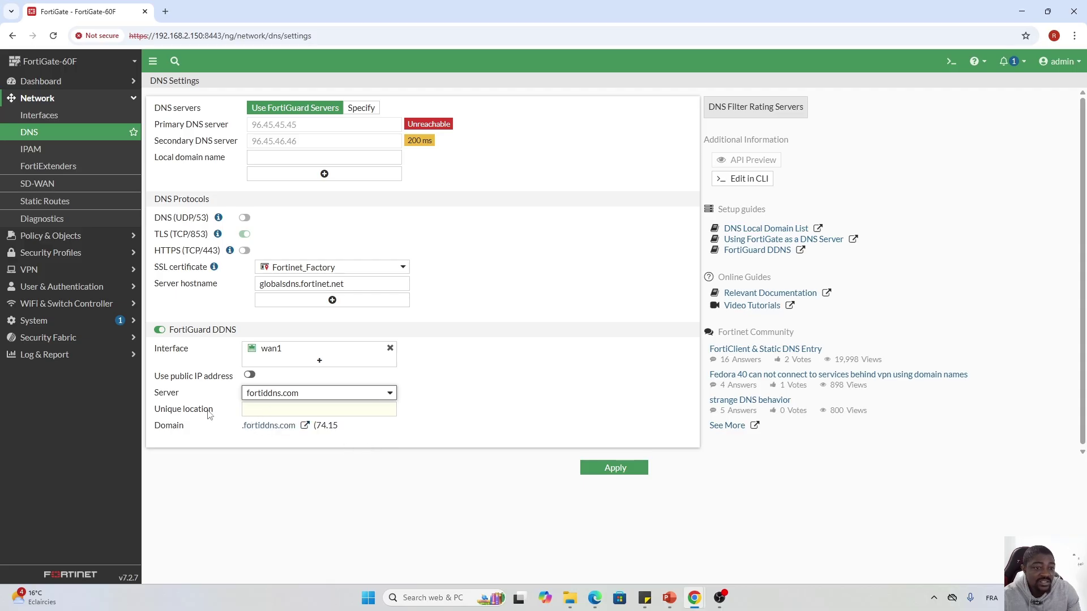
pyautogui.click(255, 411)
pyautogui.press('capslock')
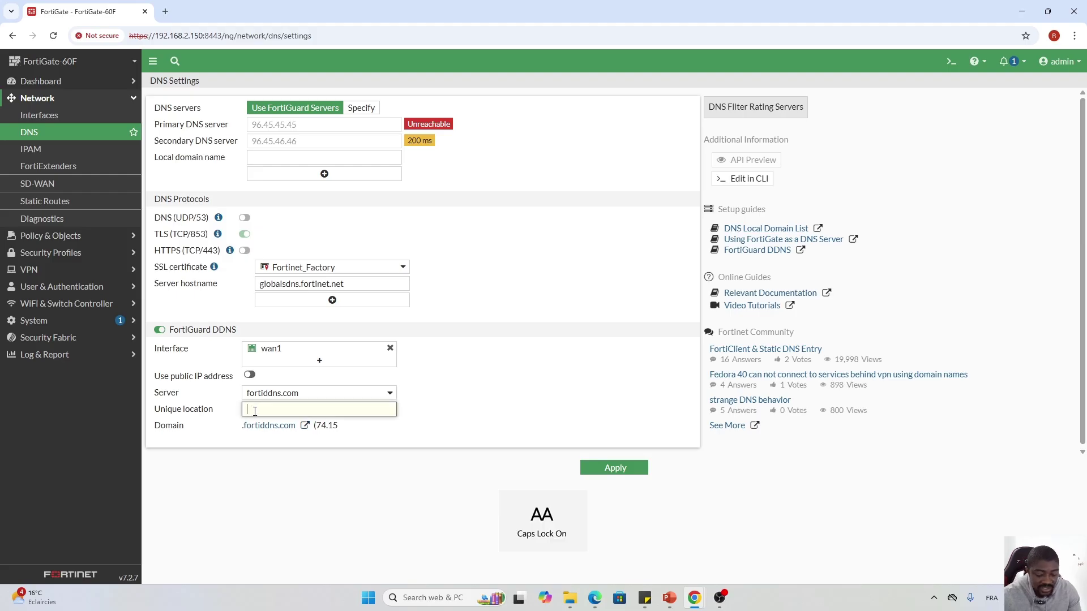
pyautogui.write('R')
pyautogui.press('capslock')
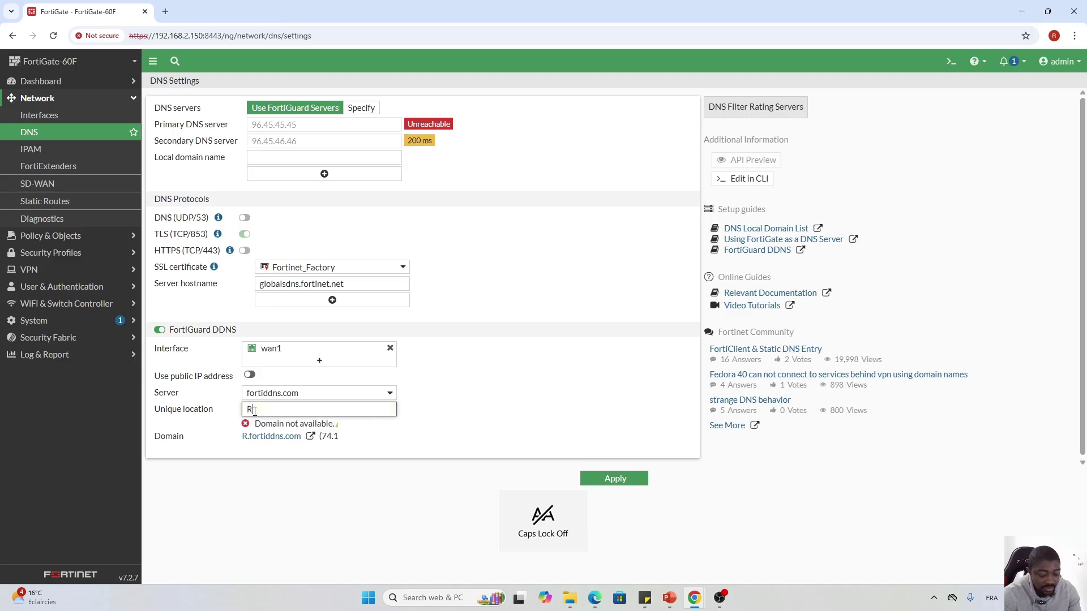
pyautogui.write('inel')
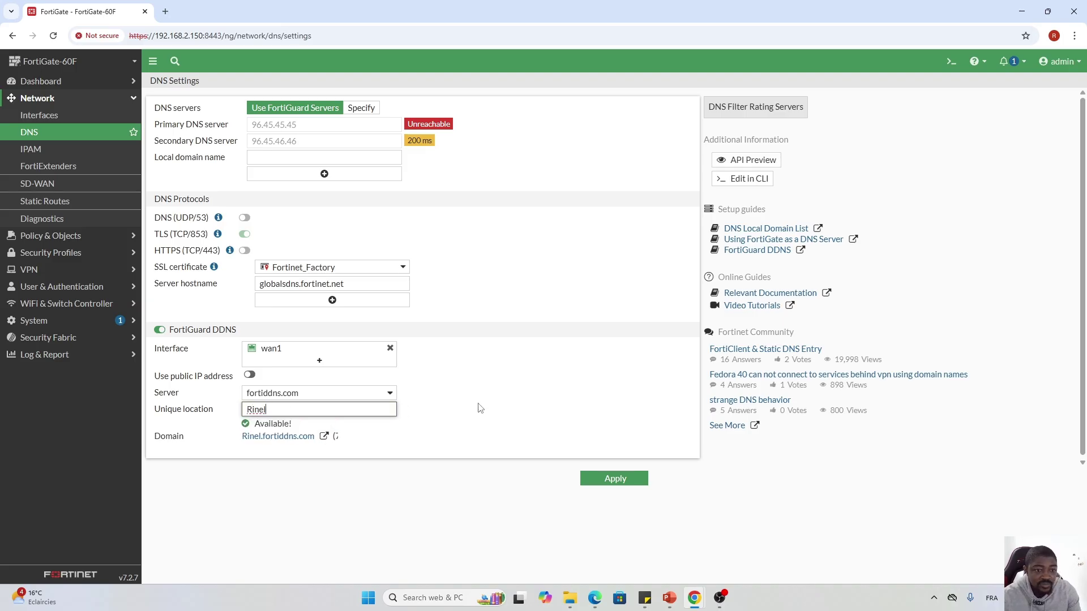
pyautogui.click(480, 408)
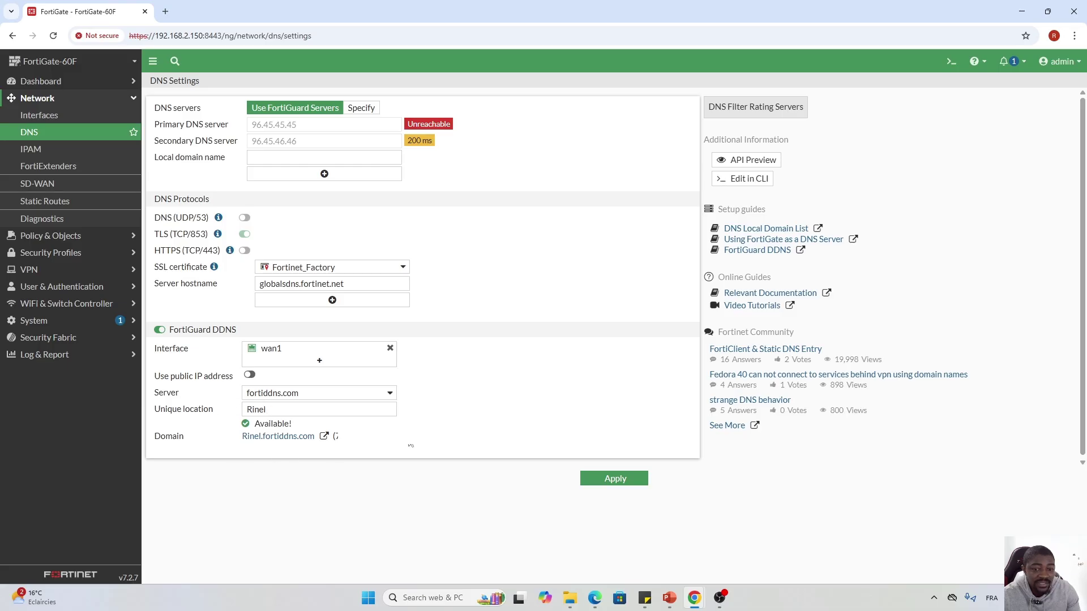
pyautogui.click(614, 478)
pyautogui.click(609, 483)
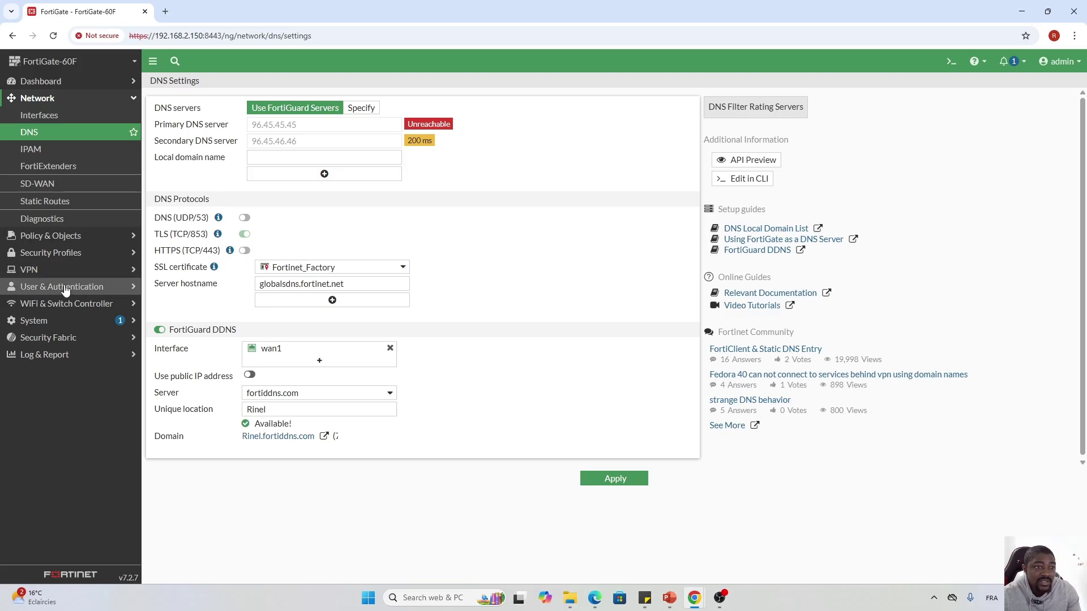
# Check the firewall's Virtual IPs list for existing entries.
pyautogui.click(54, 239)
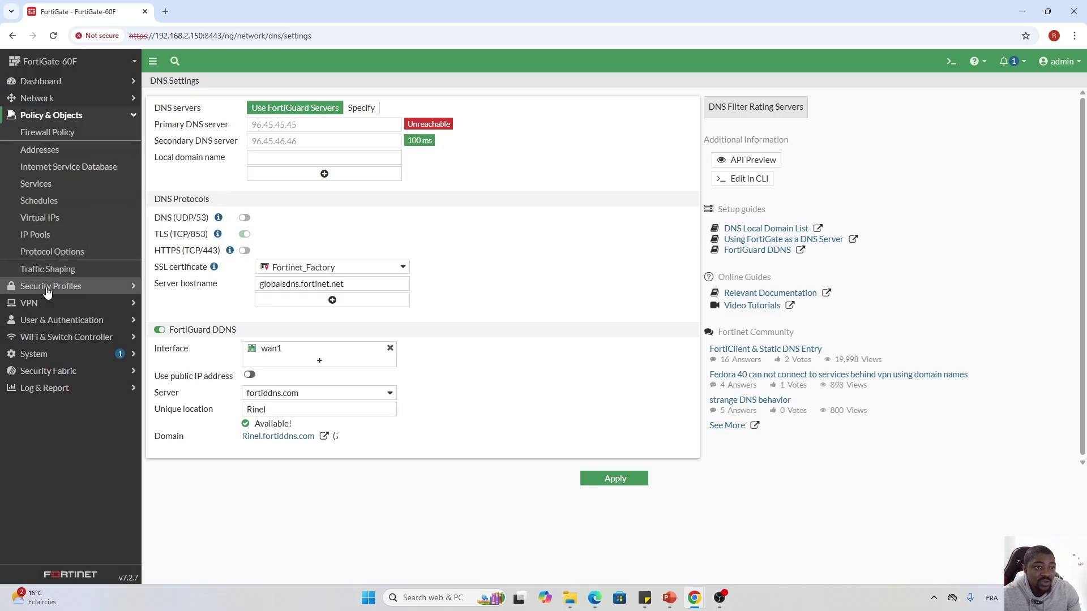
pyautogui.click(40, 220)
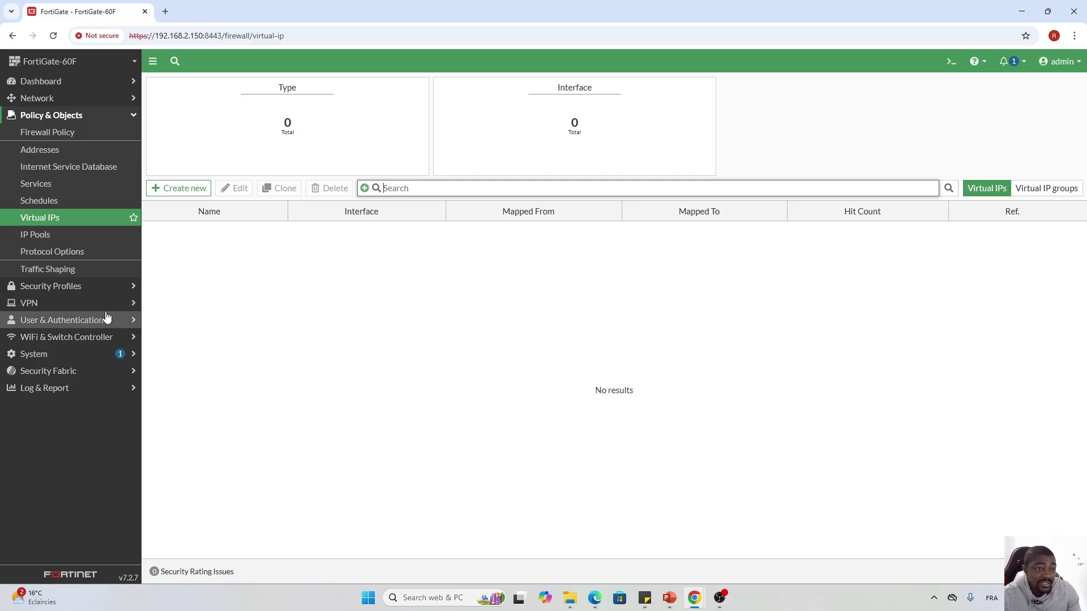
# Configure SSL-VPN to listen on interface wan1 and port 10443, and apply the settings.
pyautogui.click(74, 304)
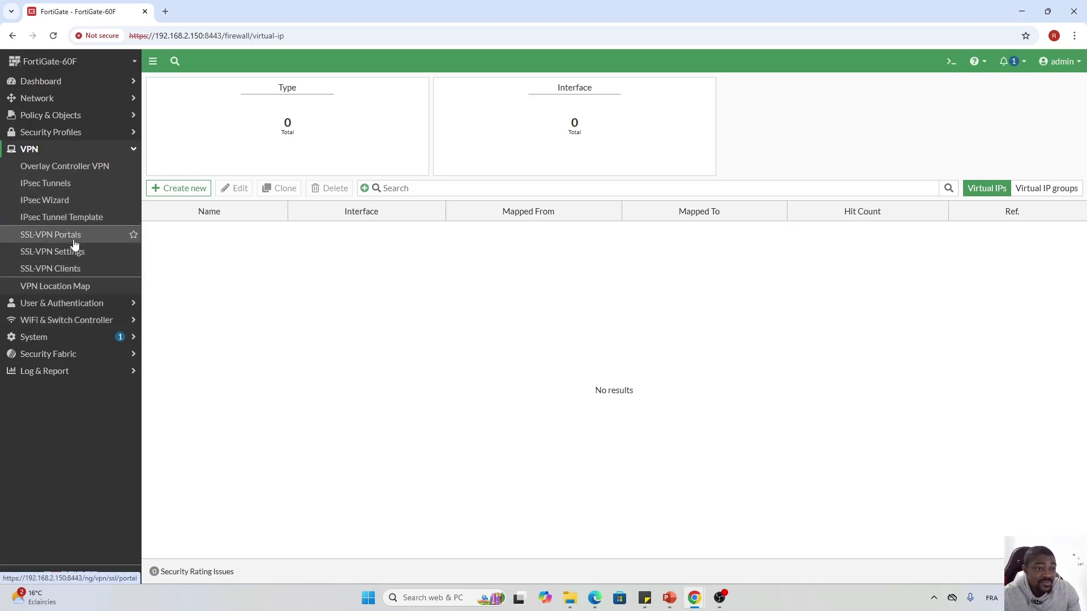
pyautogui.click(54, 252)
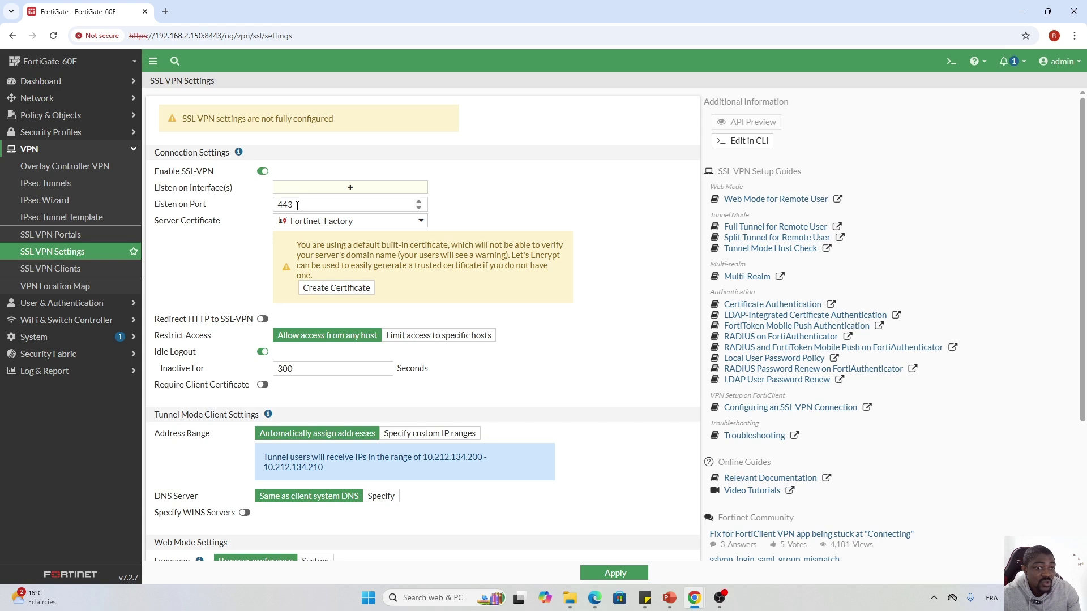
pyautogui.click(278, 205)
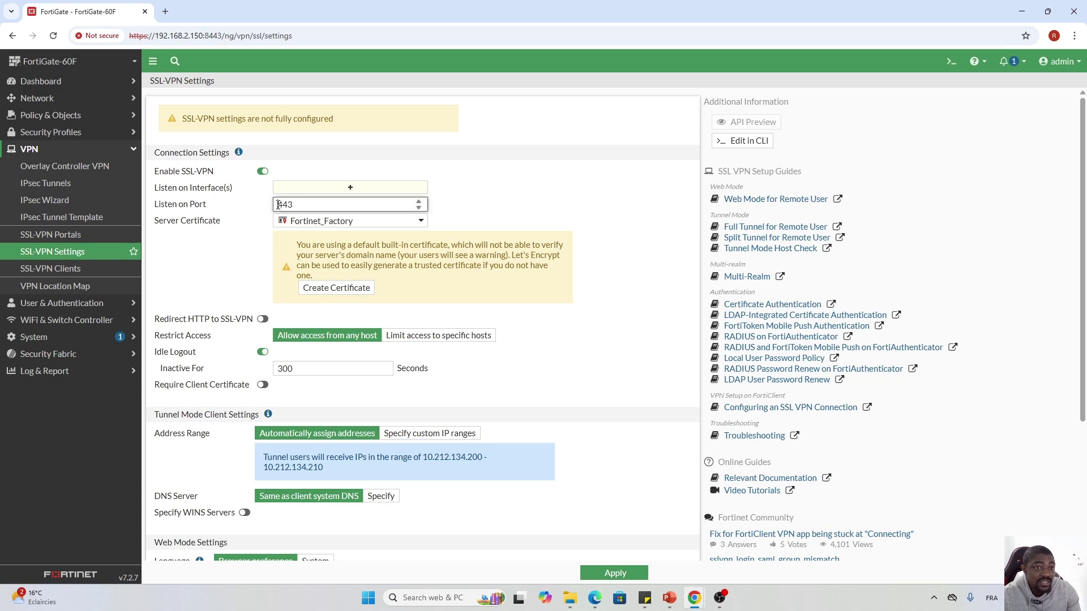
pyautogui.write('10')
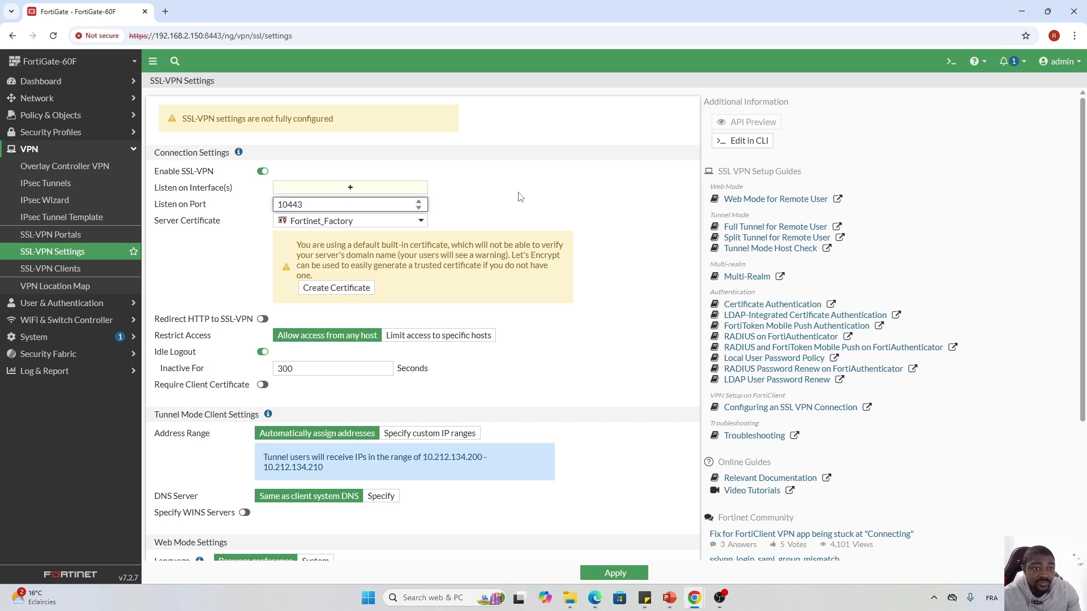
pyautogui.click(596, 205)
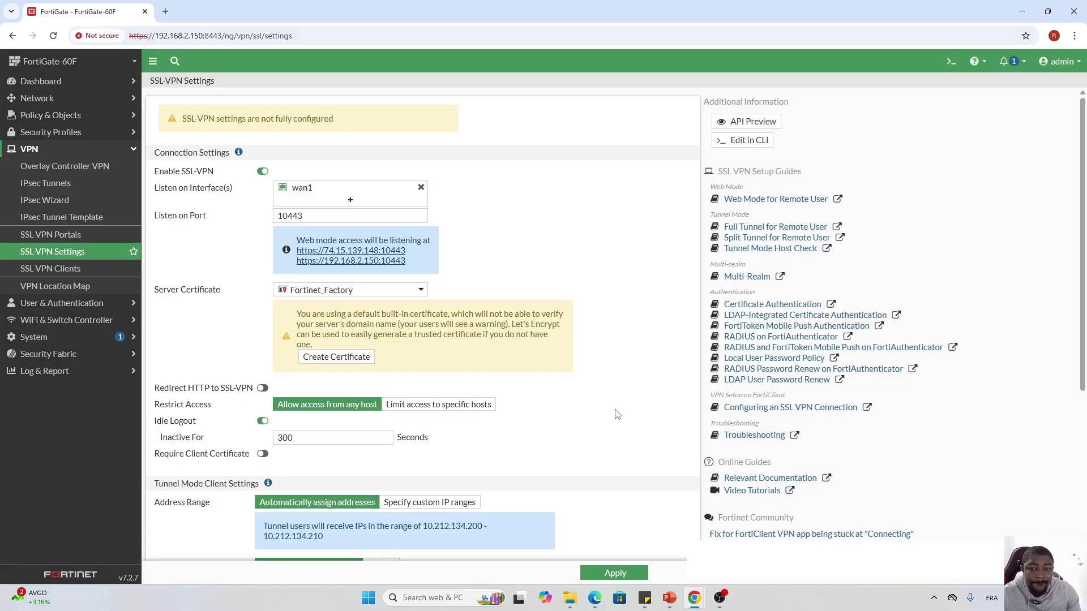
pyautogui.click(615, 574)
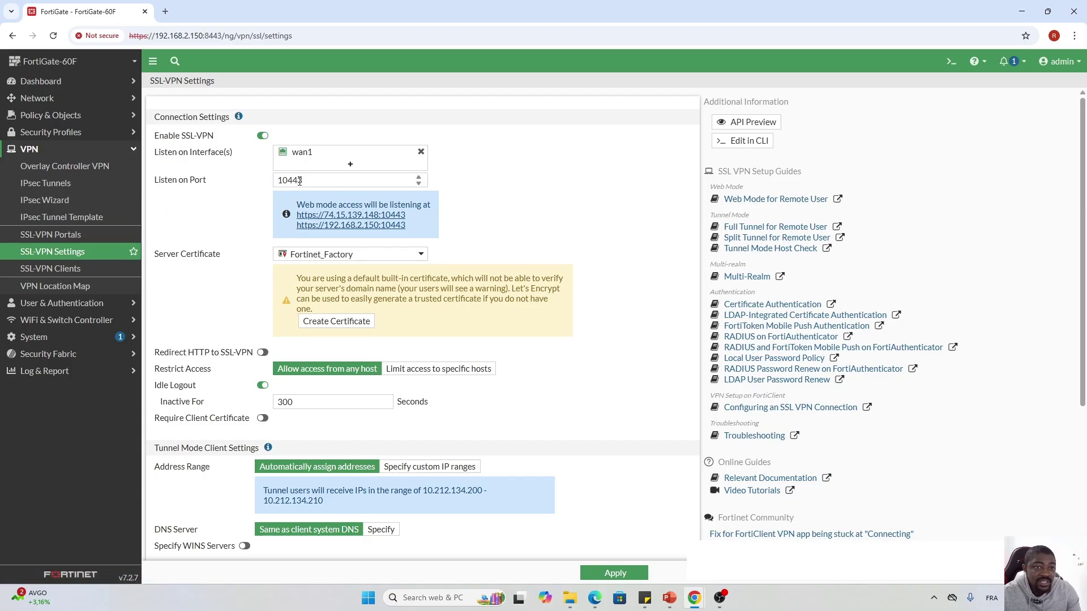
# In the system settings, review the HTTPS server certificate choices, then add wan1 as the ACME interface and apply the change.
pyautogui.click(52, 337)
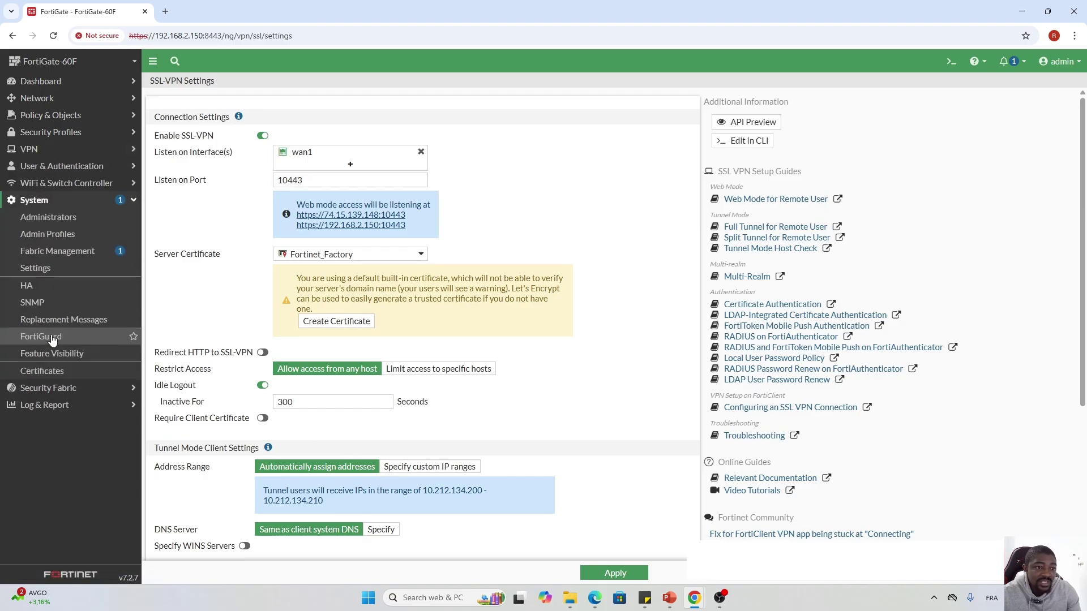
pyautogui.click(35, 270)
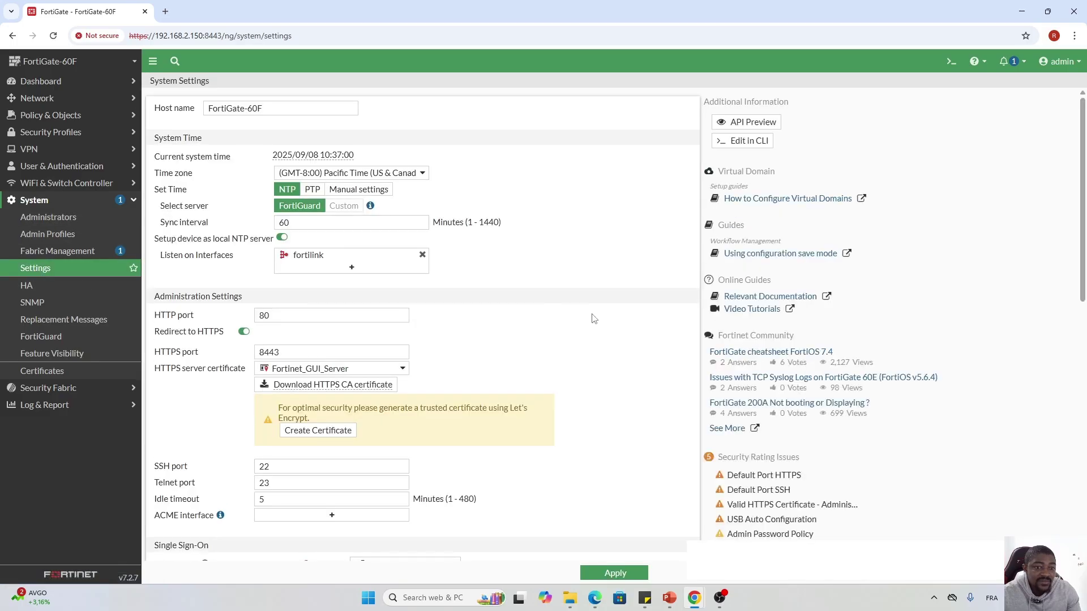
pyautogui.scroll(-2, 596, 320)
pyautogui.scroll(-1, 596, 321)
pyautogui.click(334, 255)
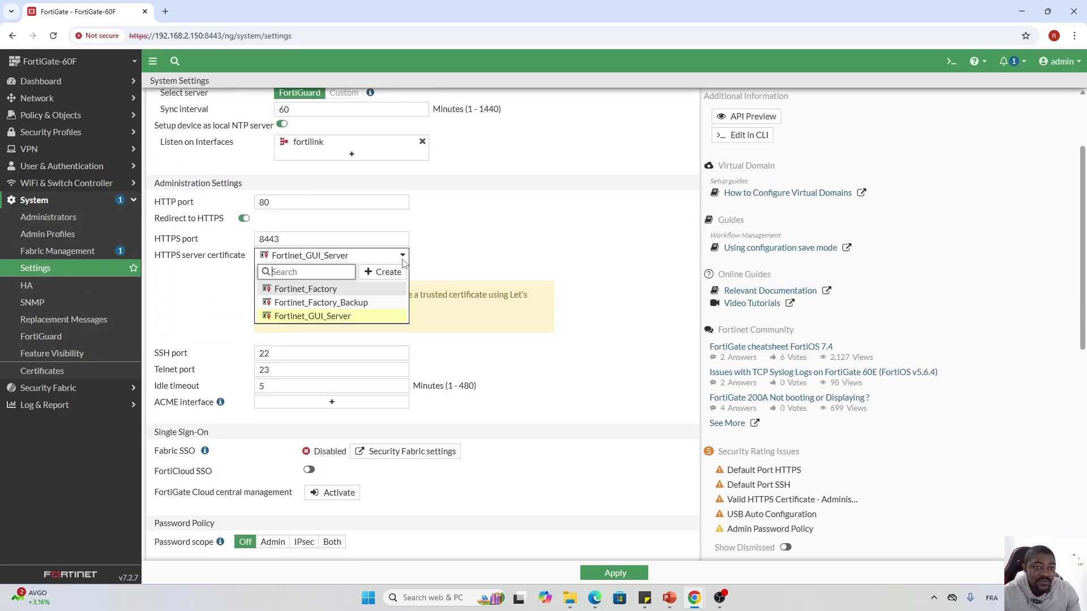
pyautogui.click(539, 263)
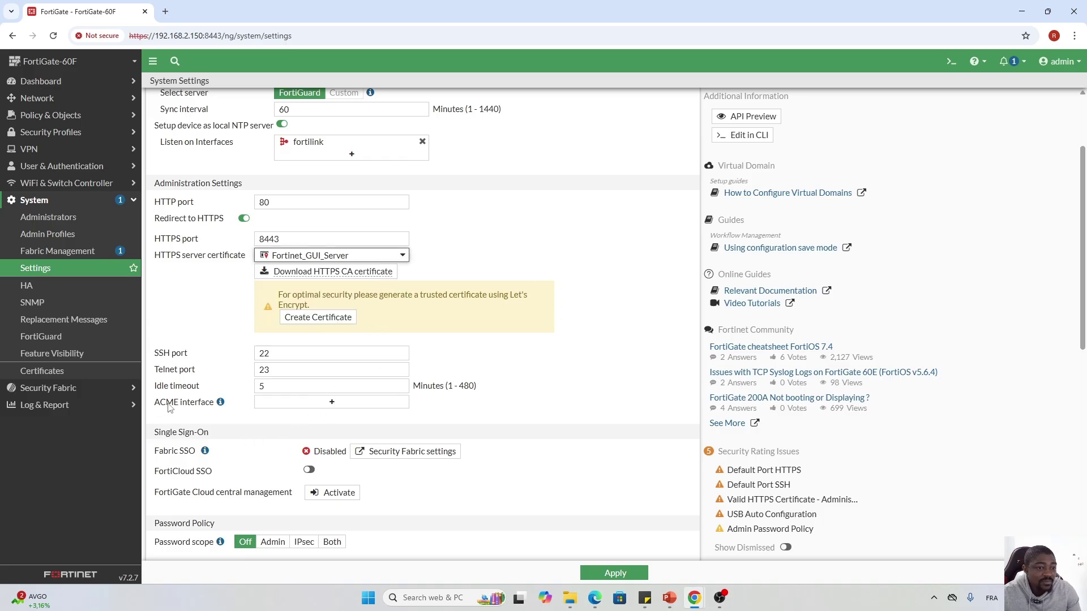
pyautogui.click(332, 402)
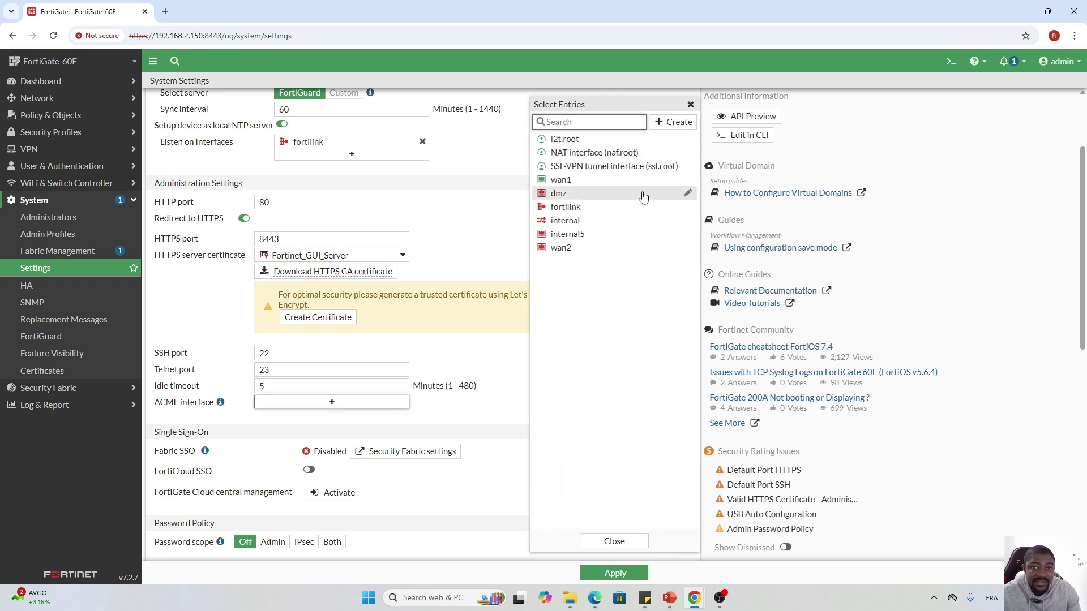
pyautogui.click(571, 181)
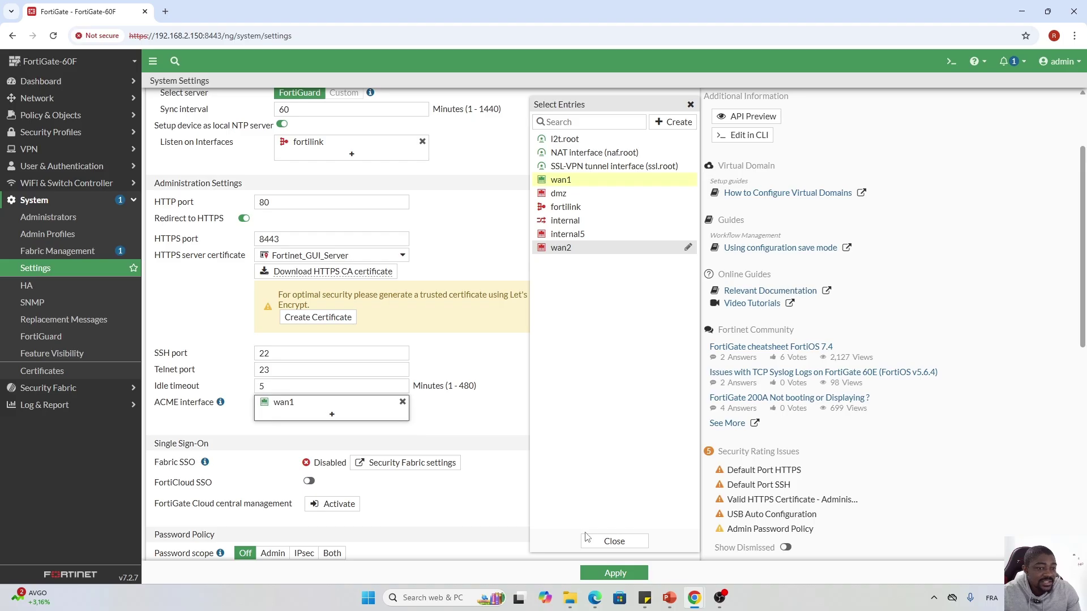
pyautogui.click(614, 541)
pyautogui.click(610, 573)
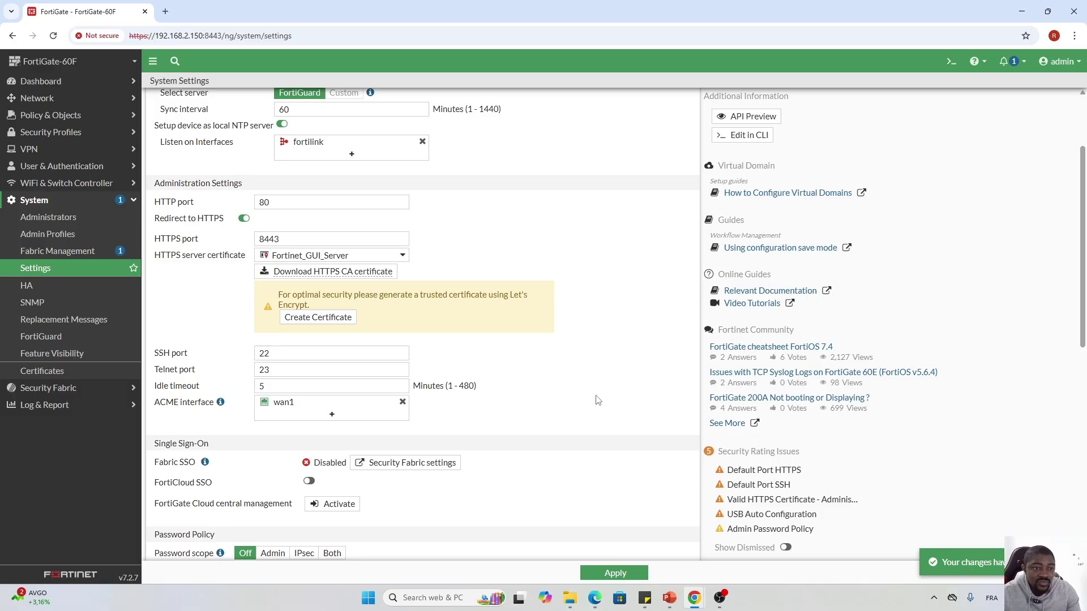
pyautogui.scroll(2, 597, 400)
pyautogui.scroll(-2, 595, 400)
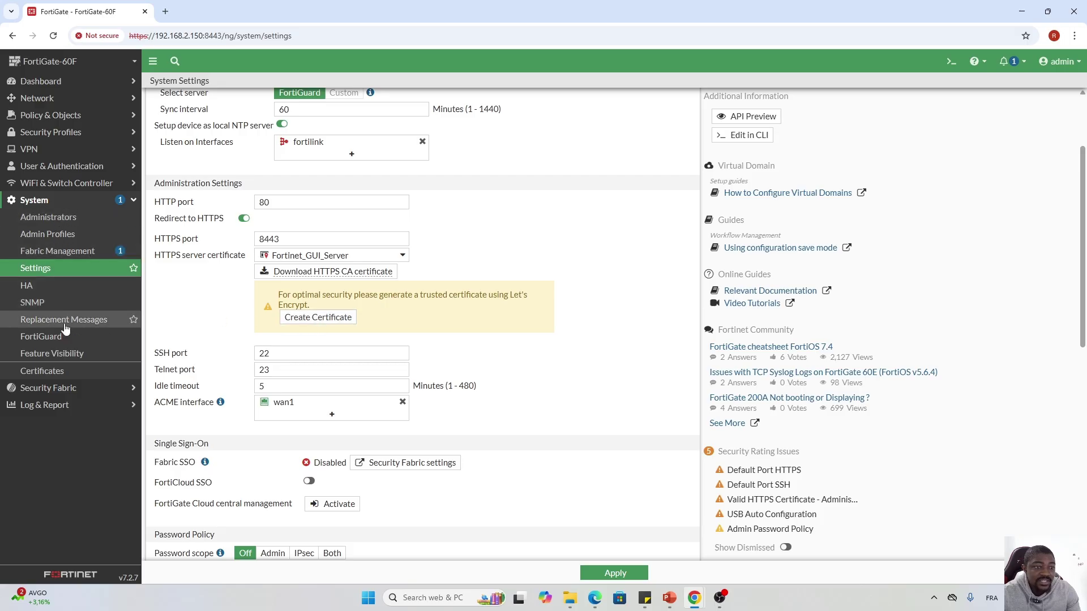
# Start a new certificate from the system's certificate list, provisioned automatically with Let's Encrypt.
pyautogui.click(49, 375)
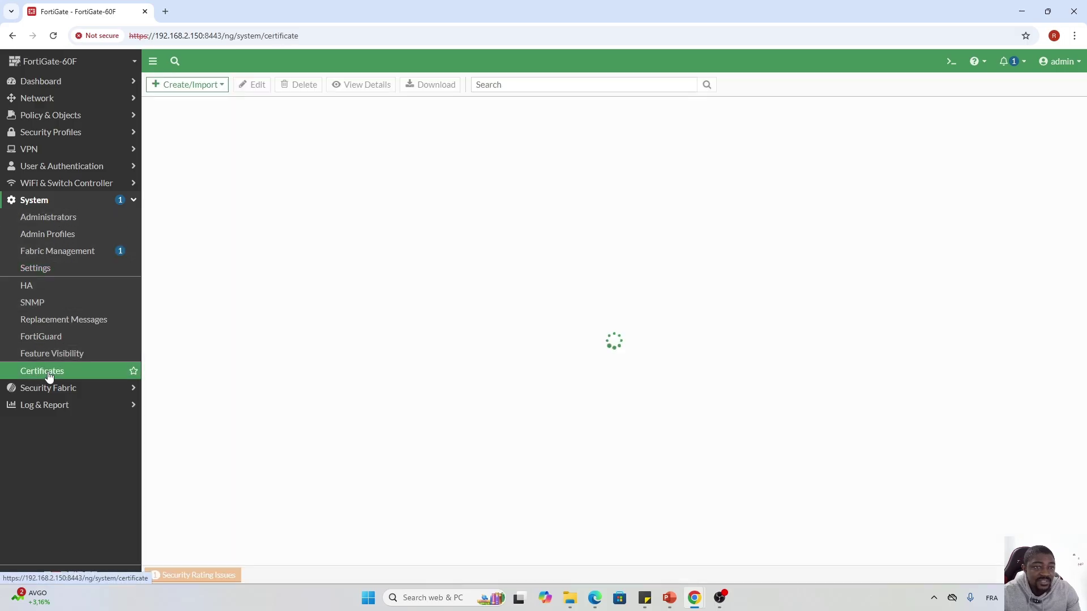
pyautogui.click(221, 89)
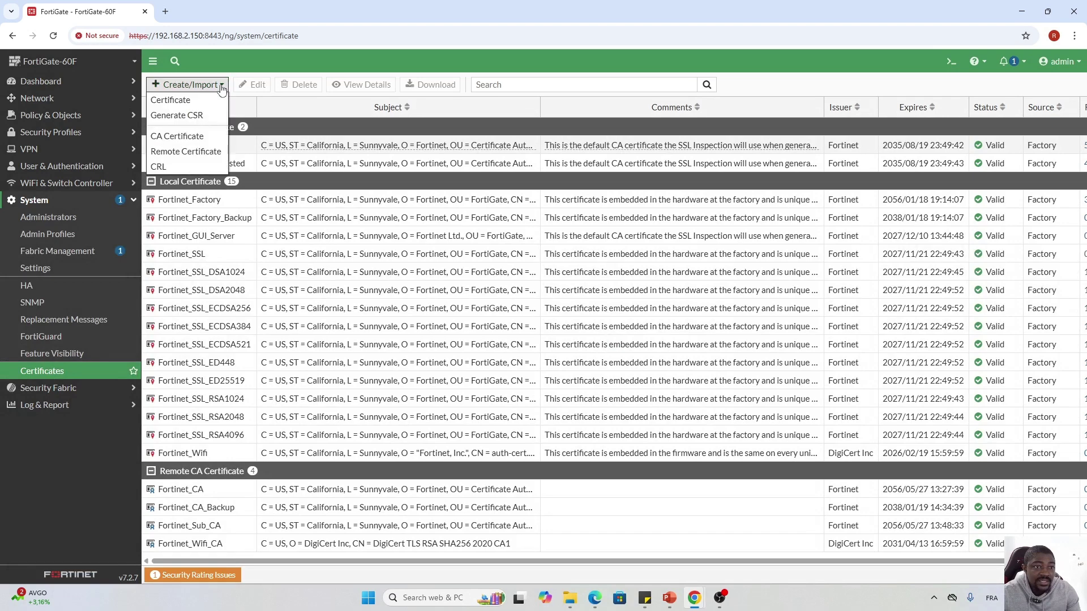
pyautogui.click(172, 102)
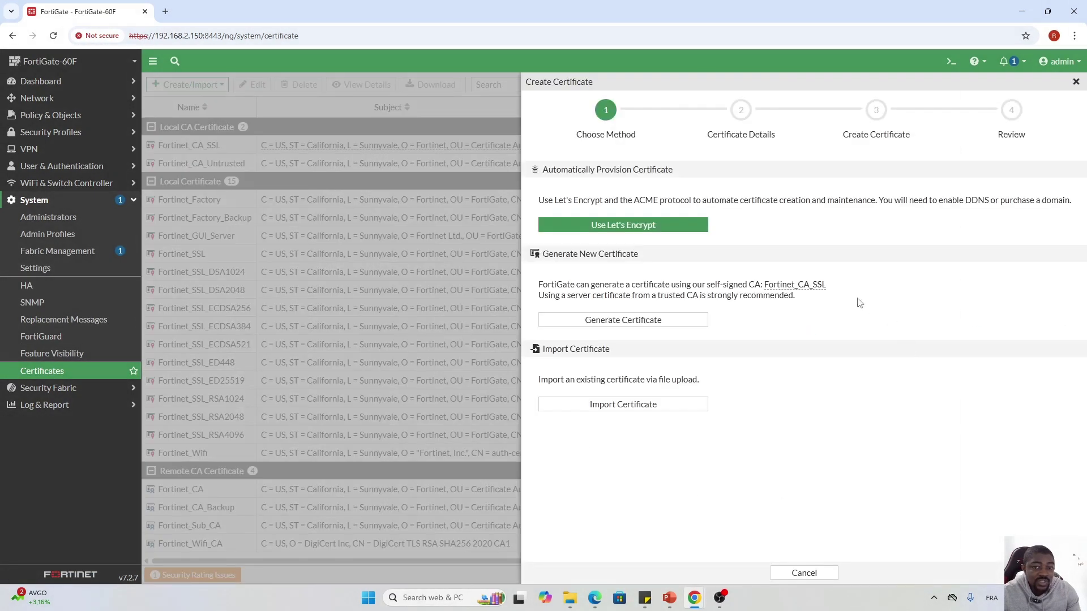
pyautogui.click(626, 226)
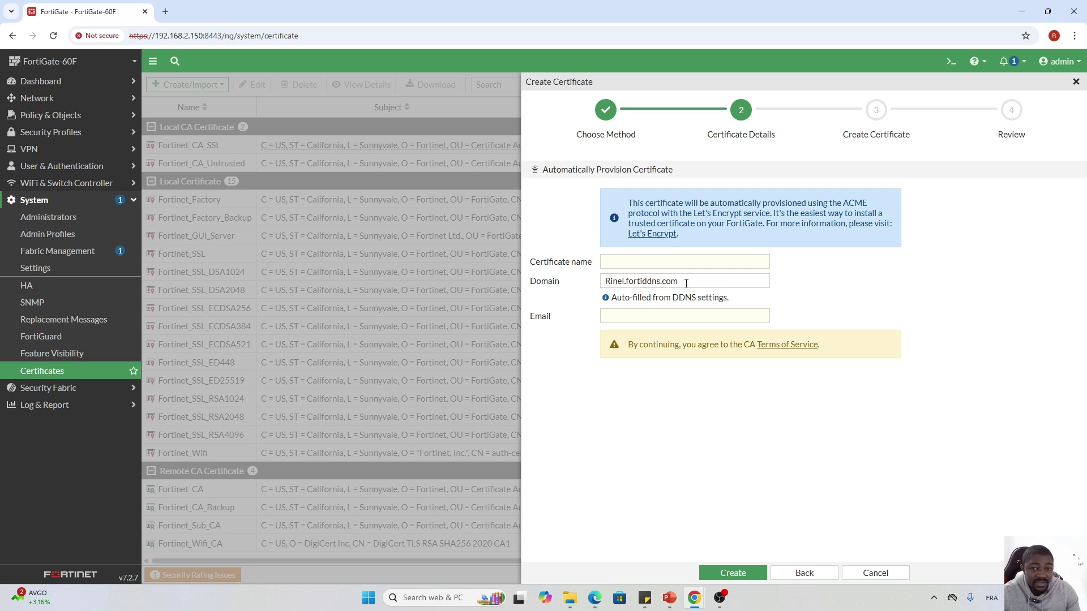
# Name the new certificate Lets_Encrypt_Cert.
pyautogui.click(678, 259)
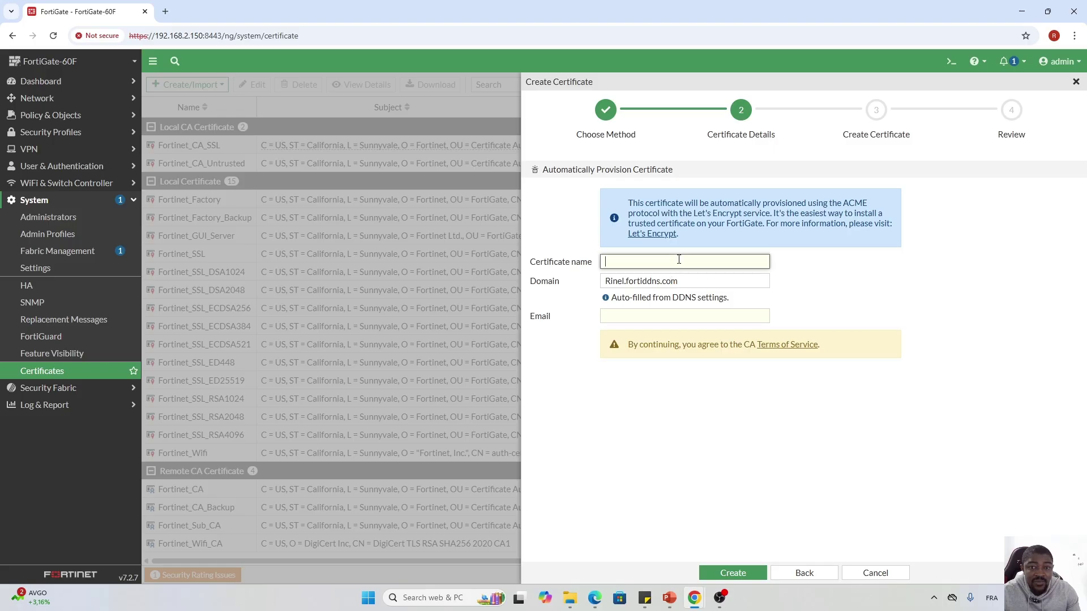
pyautogui.press('capslock')
pyautogui.press('capslock')
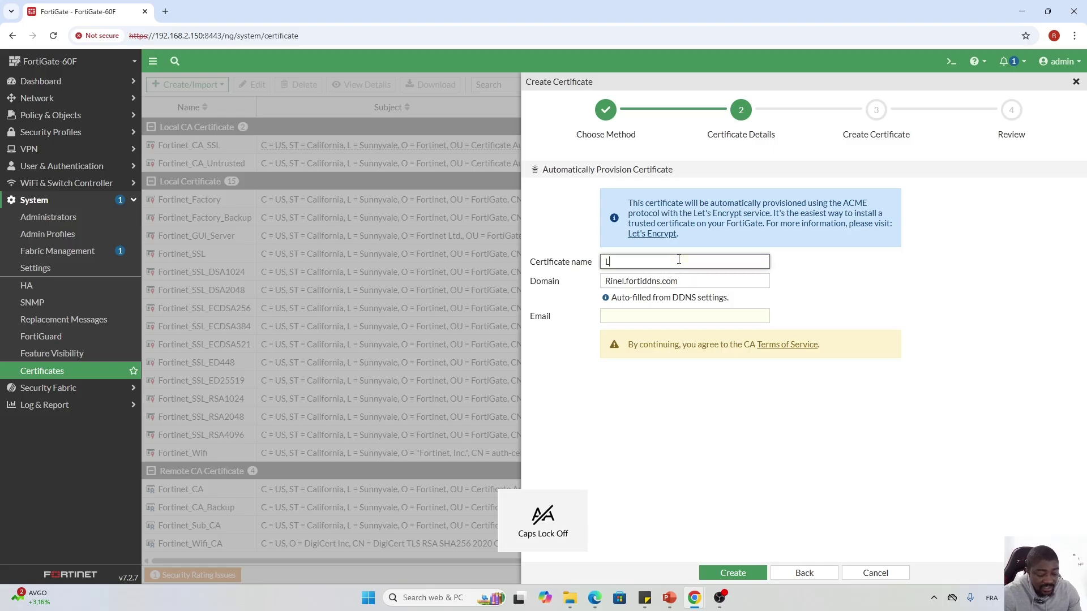
pyautogui.write('Lets_')
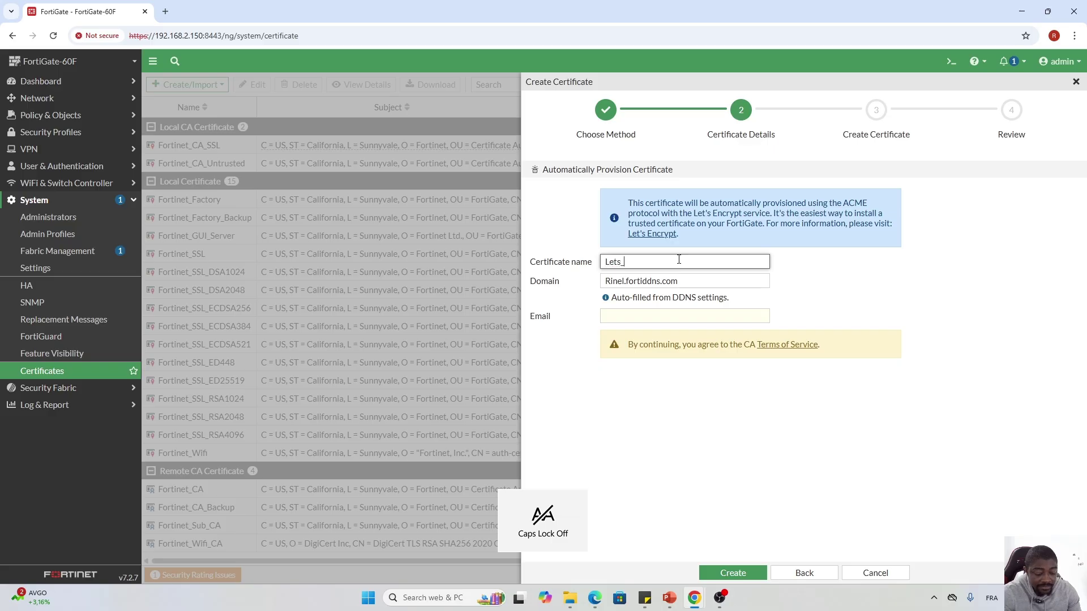
pyautogui.press('capslock')
pyautogui.write('E')
pyautogui.press('capslock')
pyautogui.write('ncrypt_')
pyautogui.press('capslock')
pyautogui.write('C')
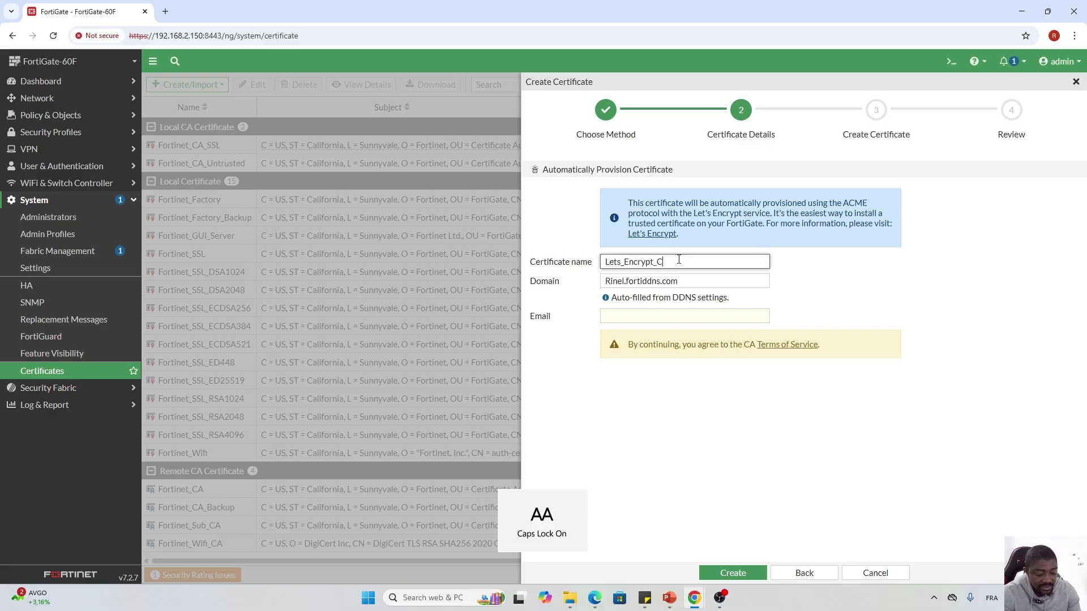
pyautogui.write('ER')
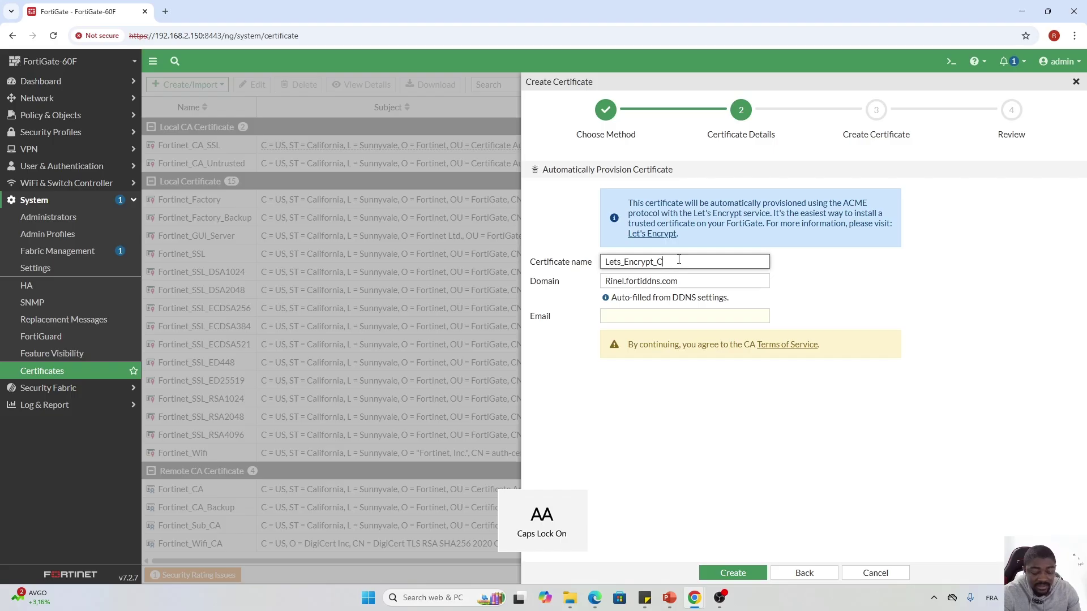
pyautogui.press('capslock')
pyautogui.write('ert')
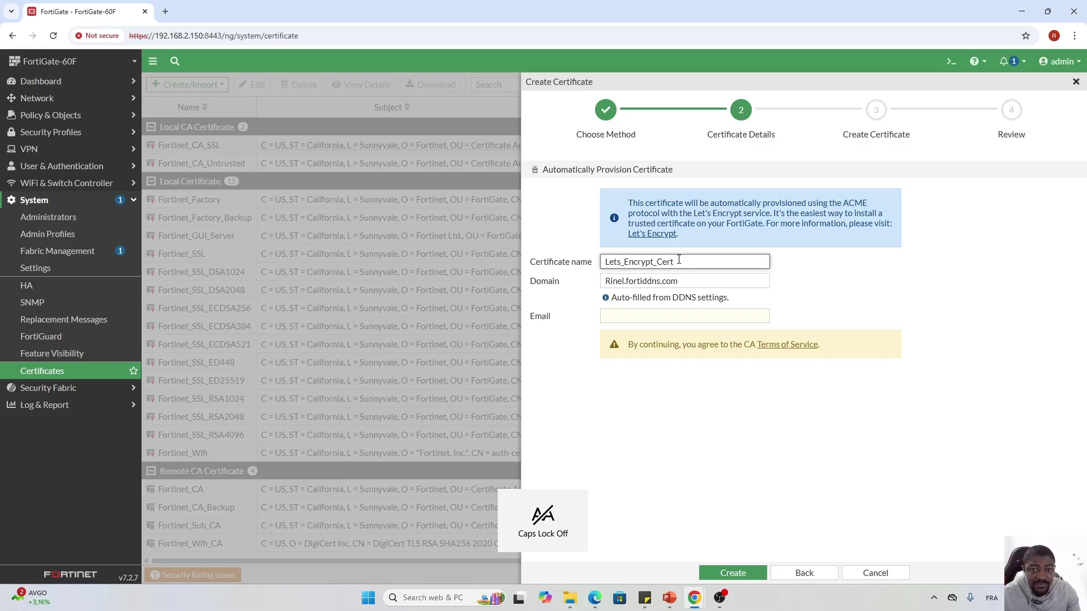
# Fill in the contact's email, create the Let's Encrypt certificate, and close the creation wizard.
pyautogui.click(625, 315)
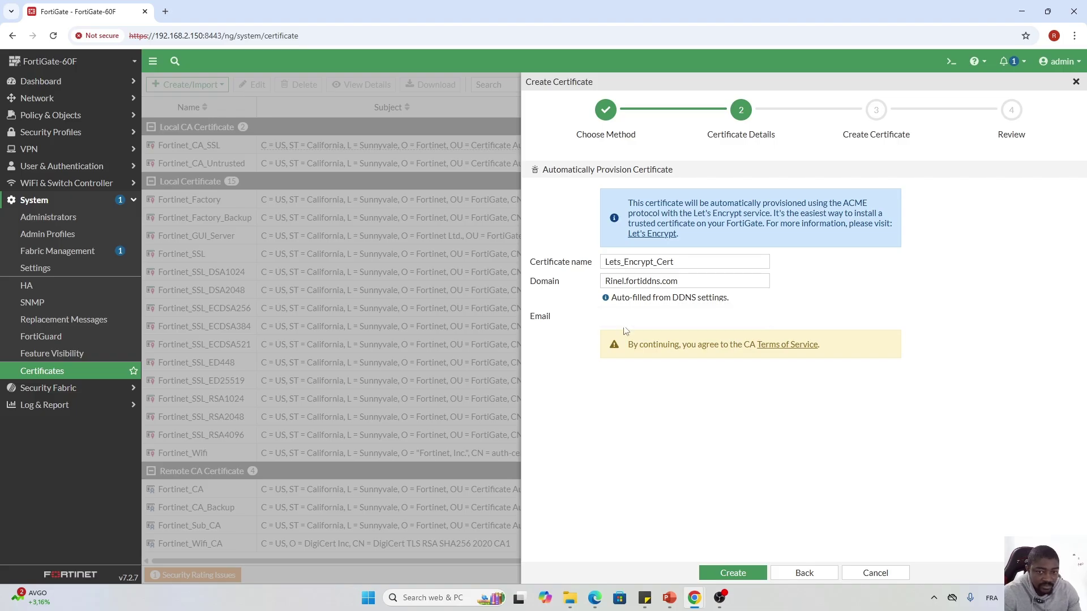
pyautogui.write('r')
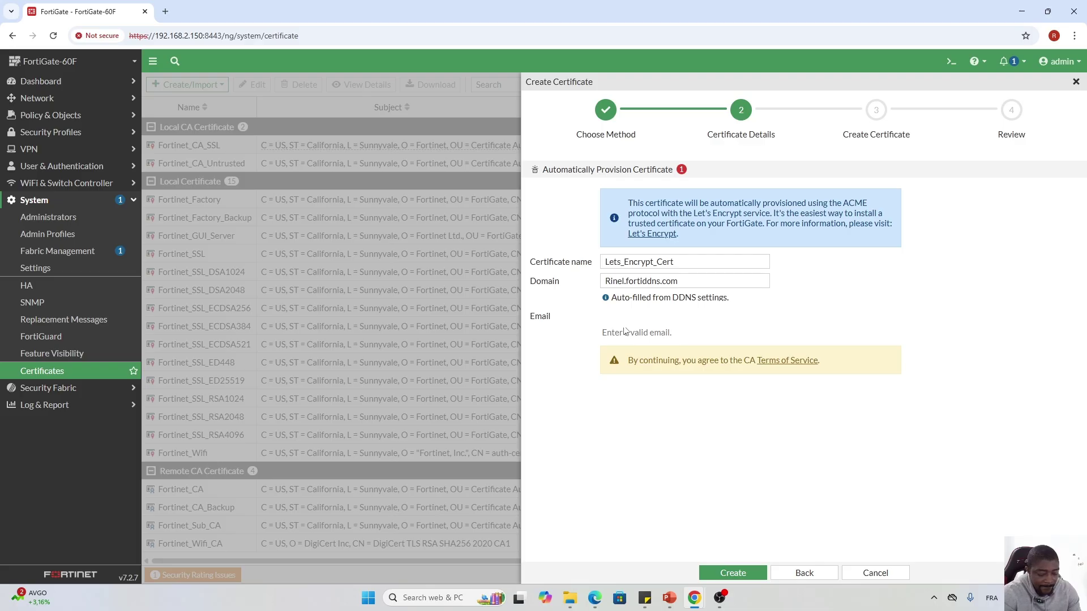
pyautogui.write('g')
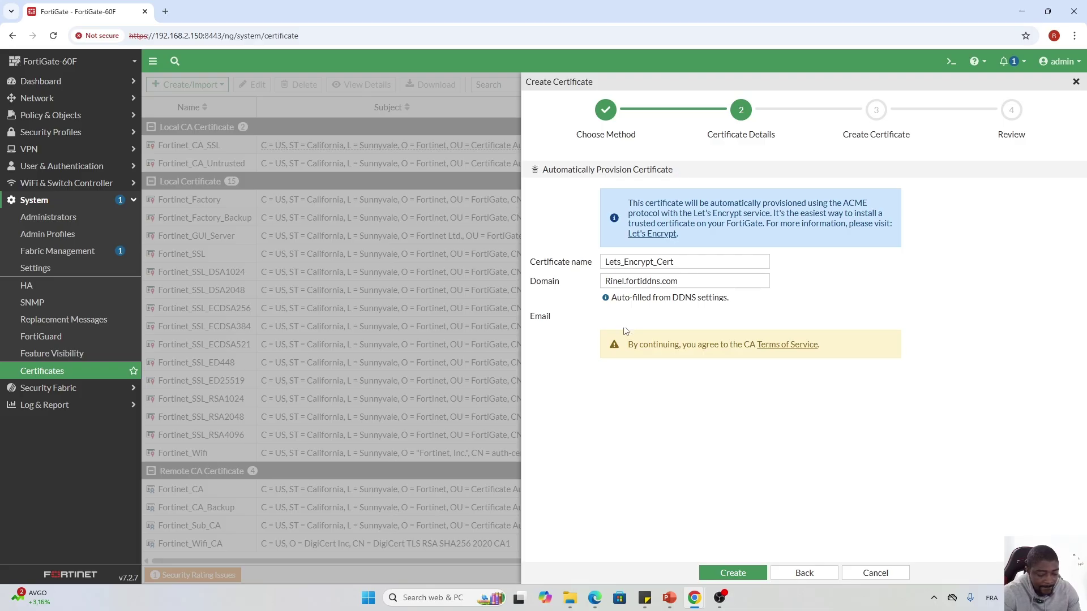
pyautogui.write('.c')
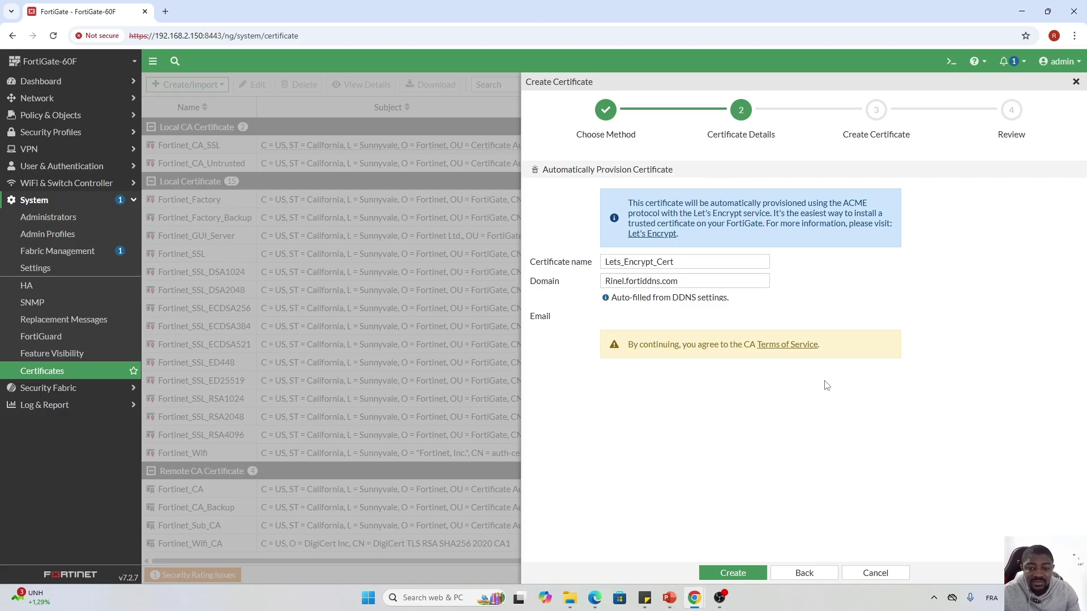
pyautogui.click(732, 576)
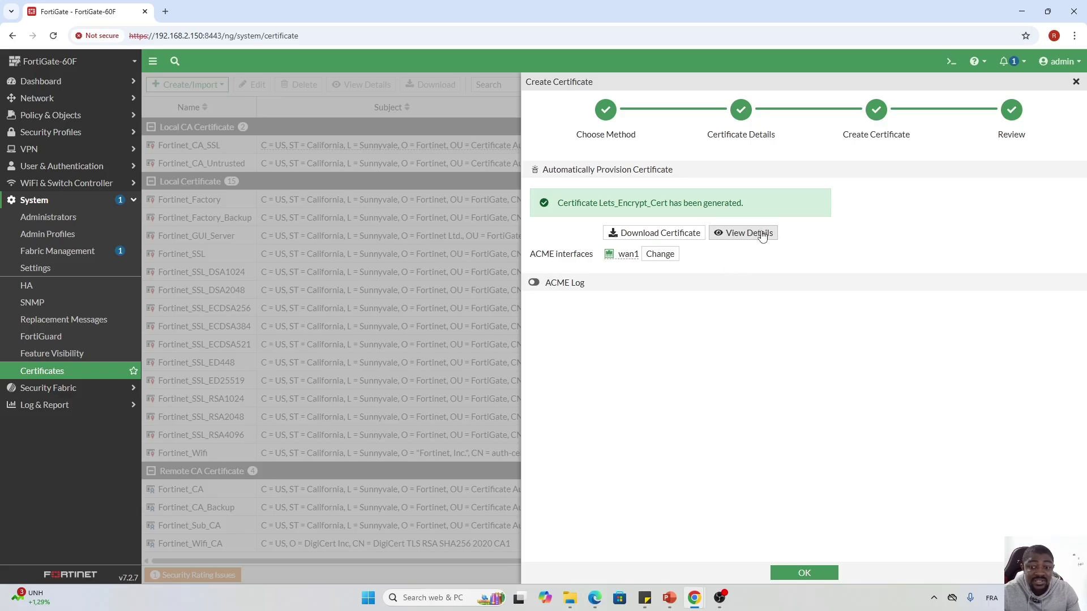
pyautogui.click(806, 572)
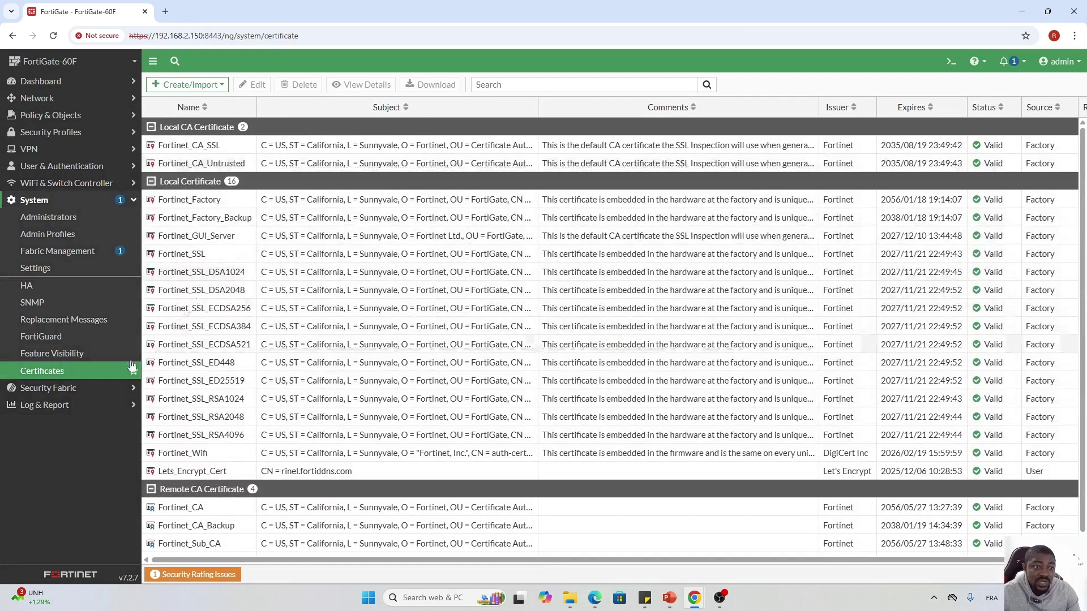
# Examine the details of Lets_Encrypt_Cert, including its common name, issuer and validity period, then return to the certificate list.
pyautogui.scroll(-1, 355, 260)
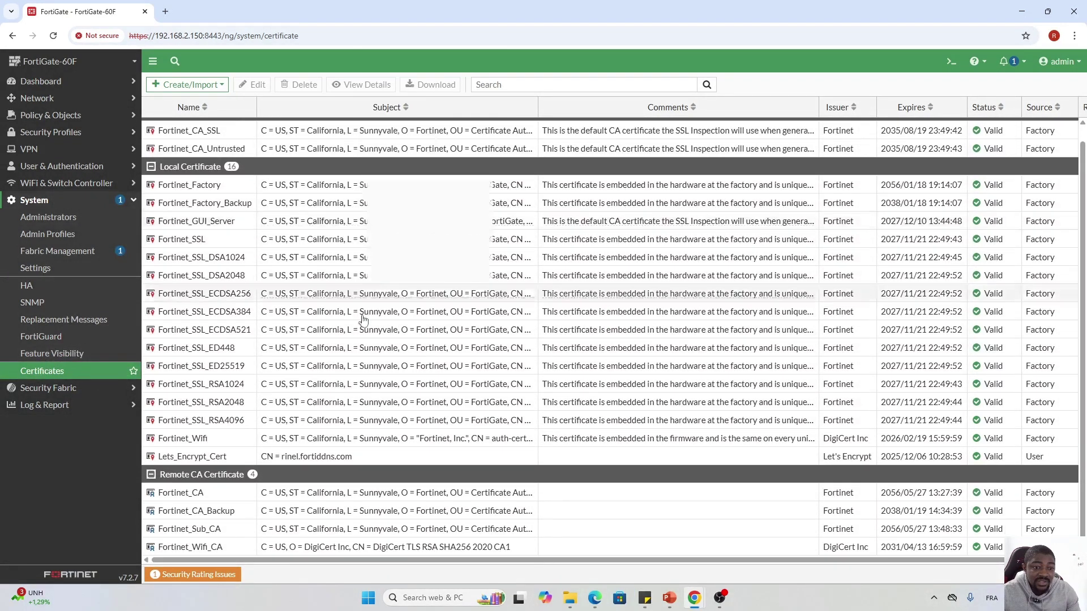
pyautogui.click(230, 460)
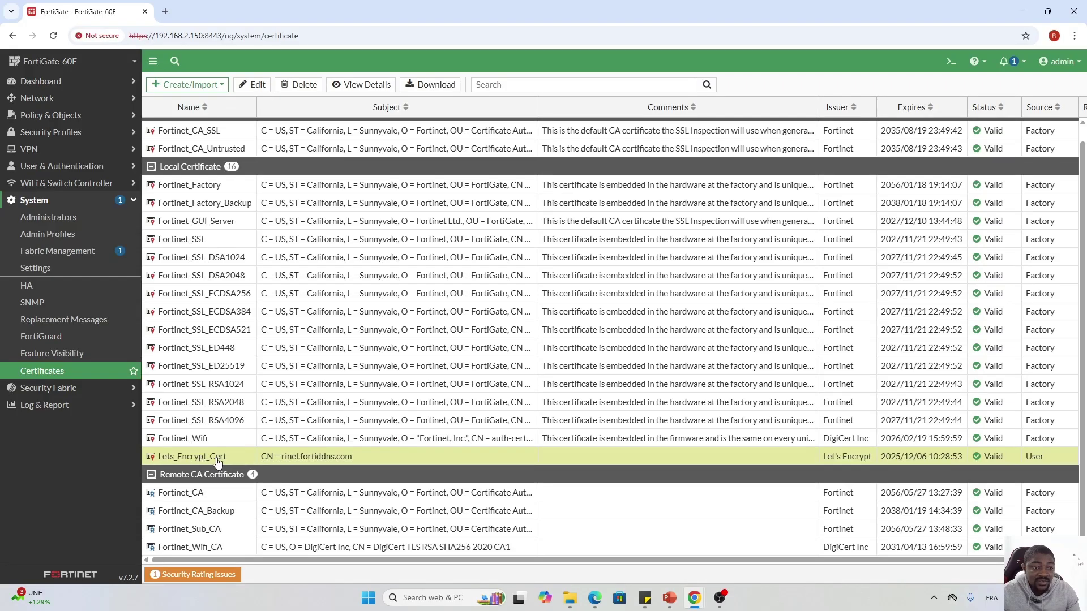
pyautogui.doubleClick(380, 456)
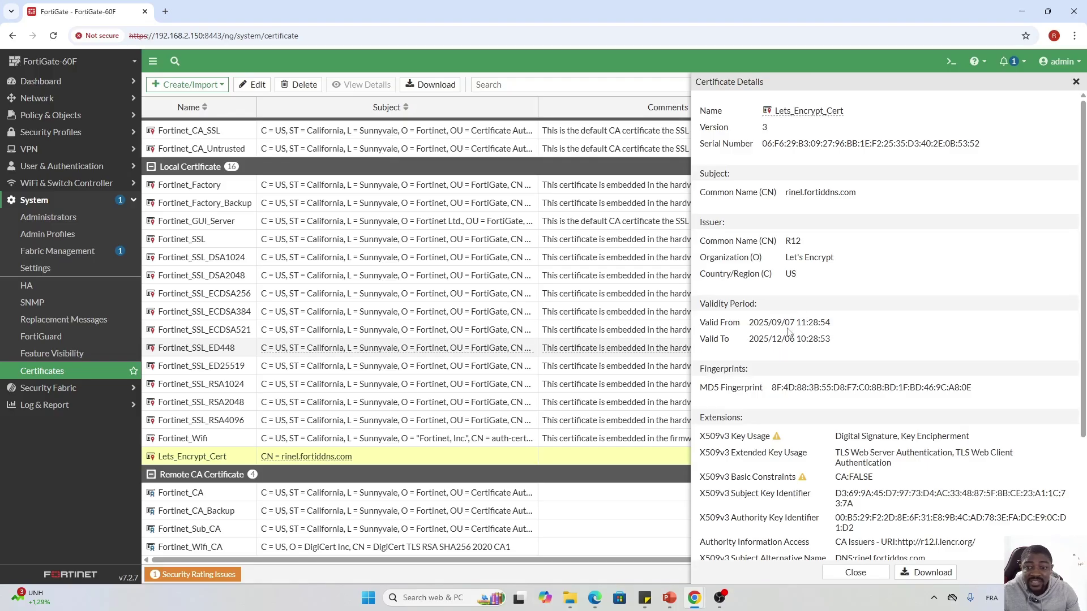
pyautogui.scroll(-1, 928, 330)
pyautogui.scroll(3, 928, 326)
pyautogui.moveTo(786, 196); pyautogui.dragTo(864, 195)
pyautogui.click(877, 201)
pyautogui.click(1075, 81)
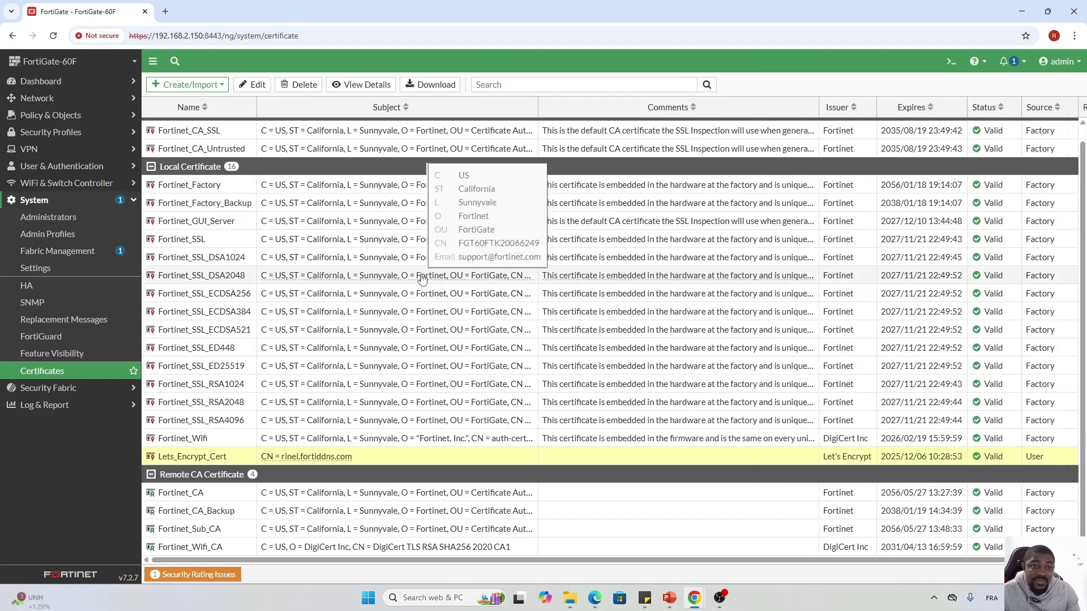
pyautogui.scroll(1, 422, 368)
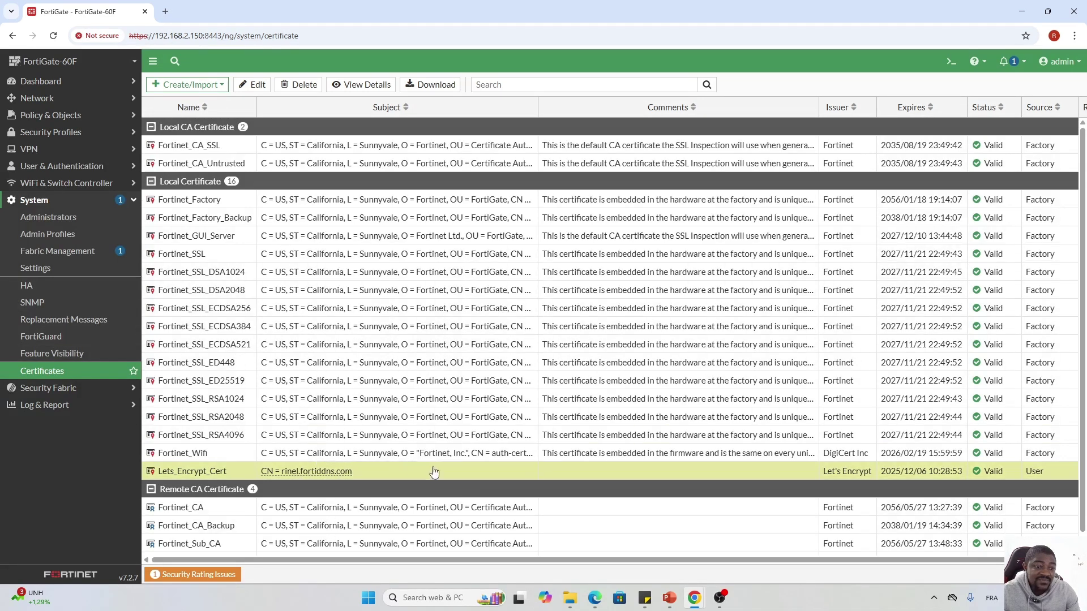
# In the system settings, set the HTTPS server certificate to Lets_Encrypt_Cert and apply the change.
pyautogui.click(41, 273)
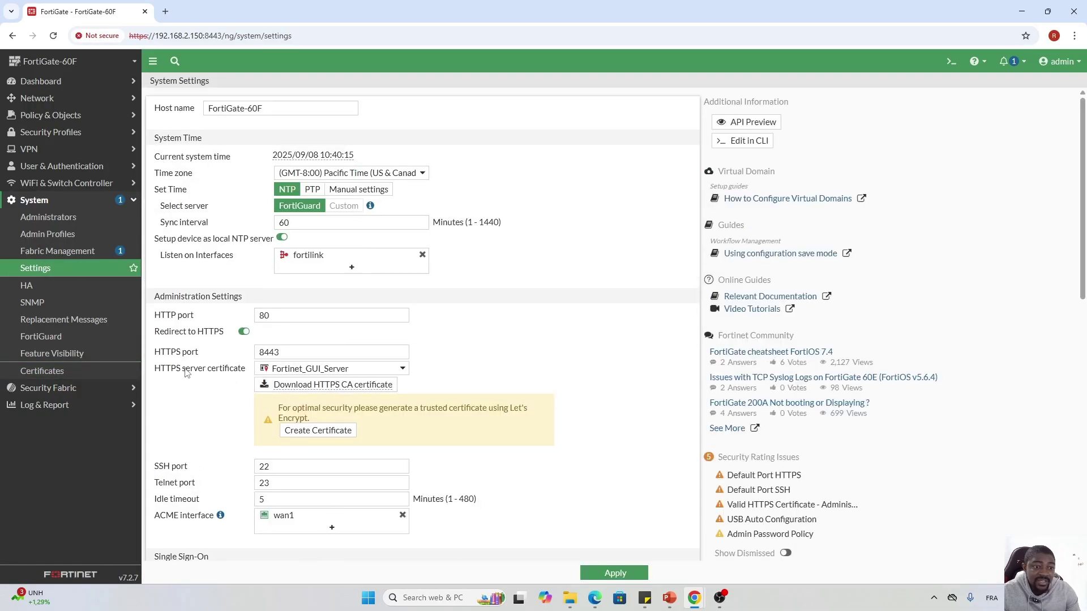
pyautogui.click(403, 371)
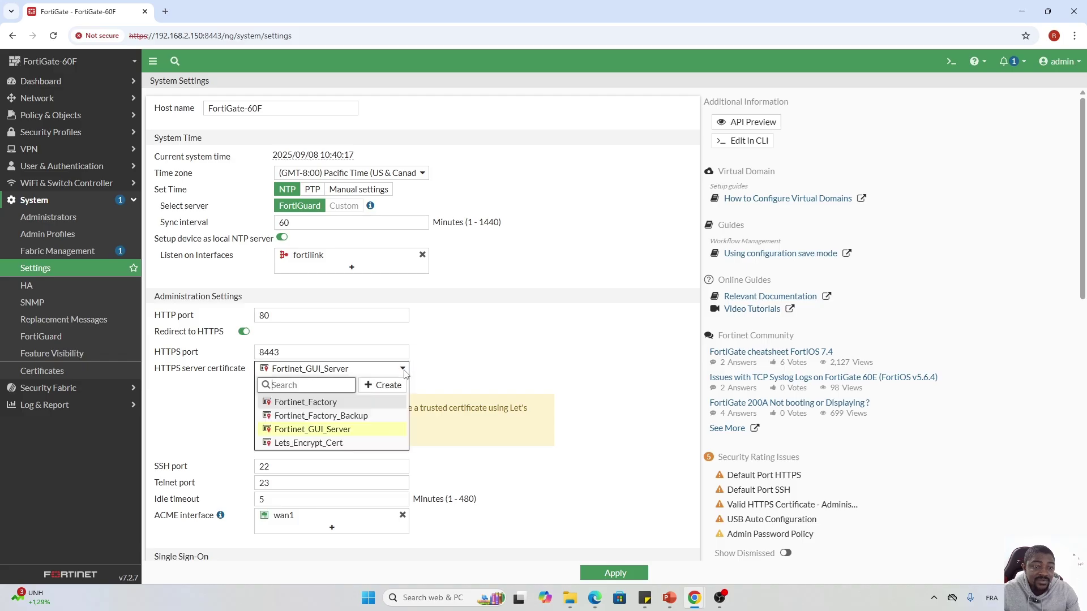
pyautogui.click(314, 445)
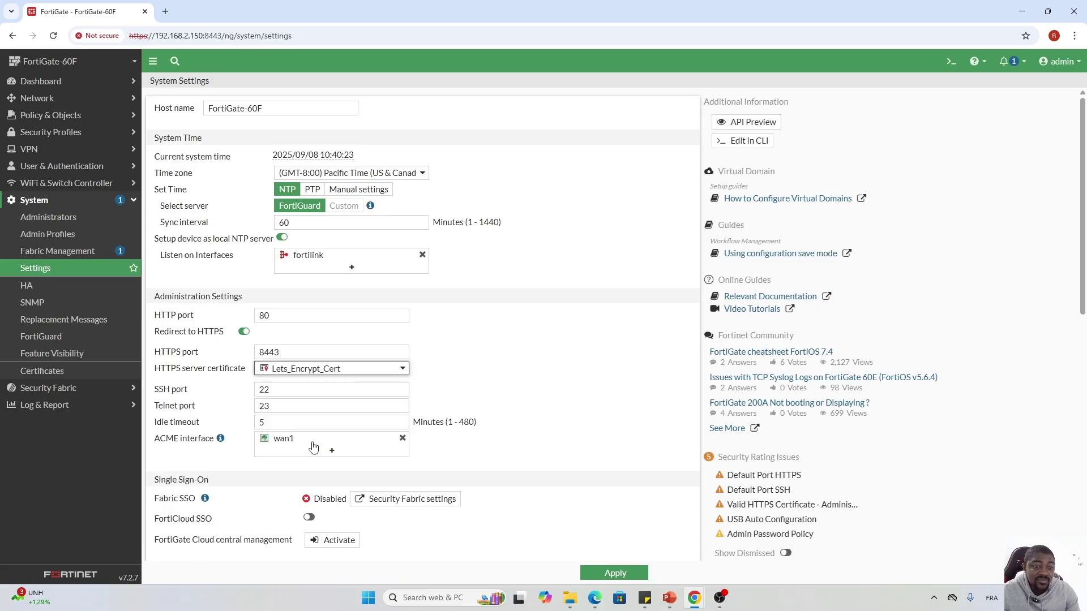
pyautogui.click(402, 370)
pyautogui.click(356, 428)
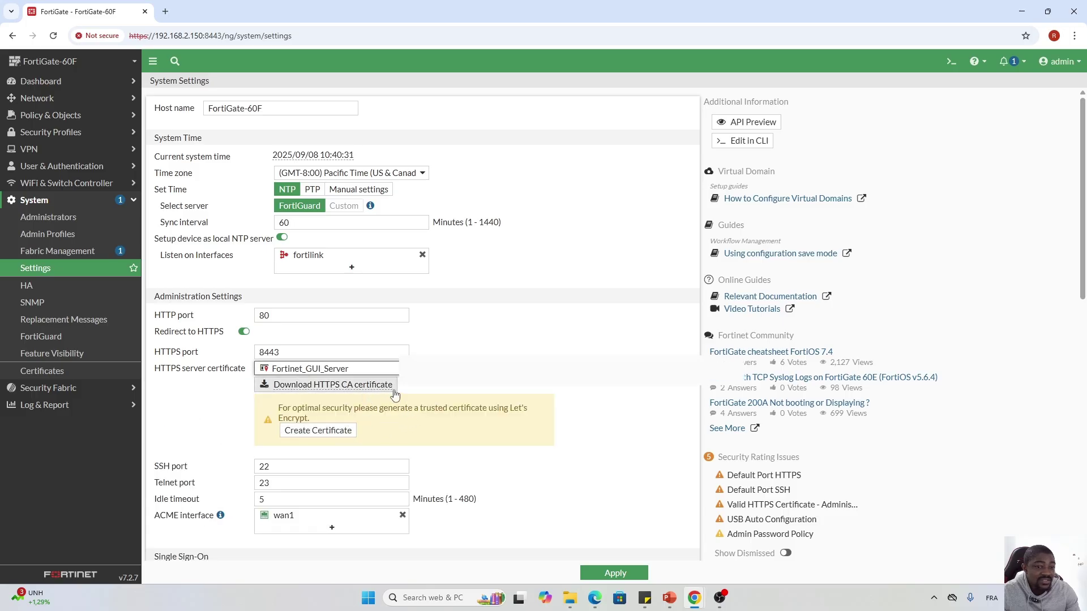
pyautogui.click(402, 369)
pyautogui.click(323, 443)
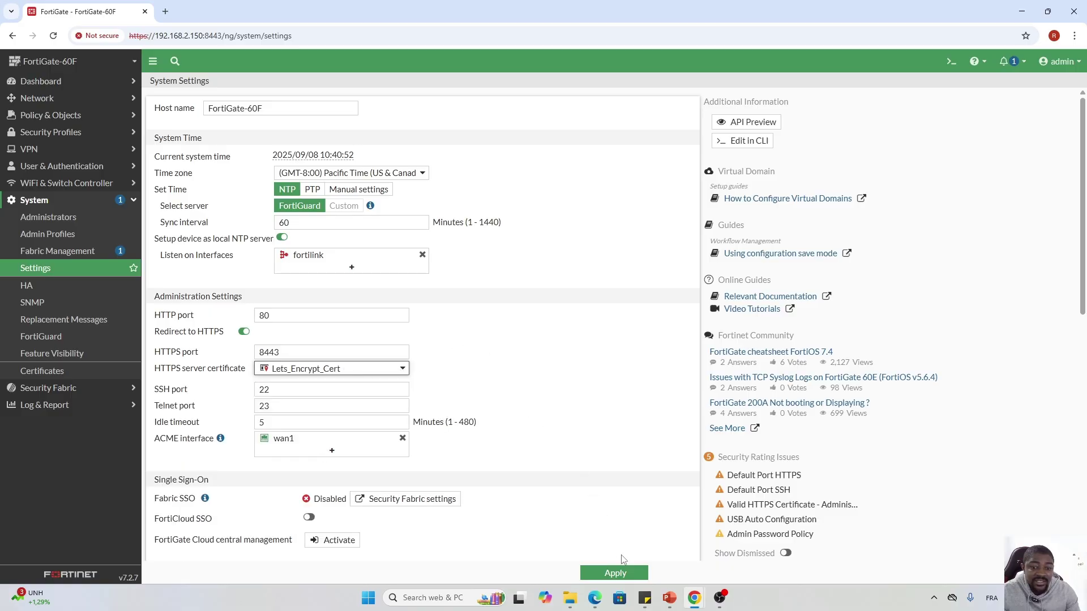
pyautogui.click(612, 574)
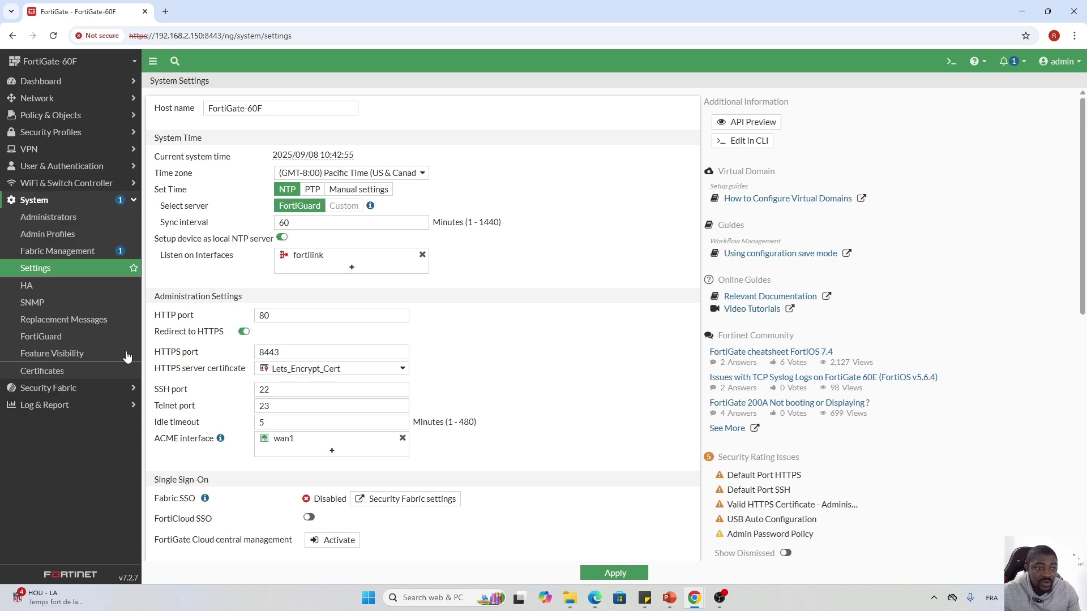
# In the user authentication settings, set the certificate to Lets_Encrypt_Cert and apply the change.
pyautogui.click(75, 202)
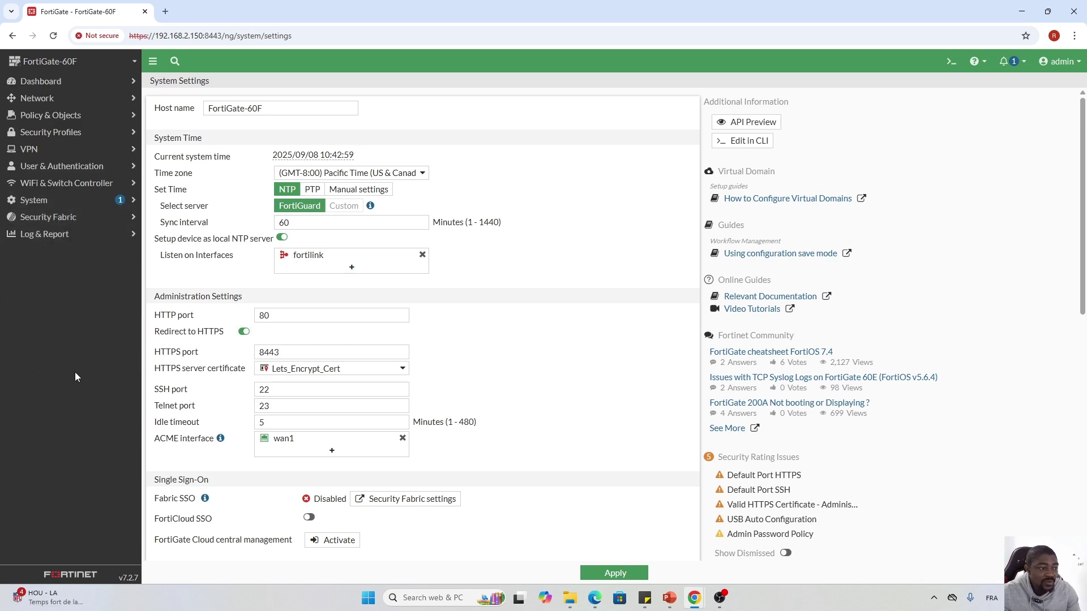
pyautogui.click(60, 167)
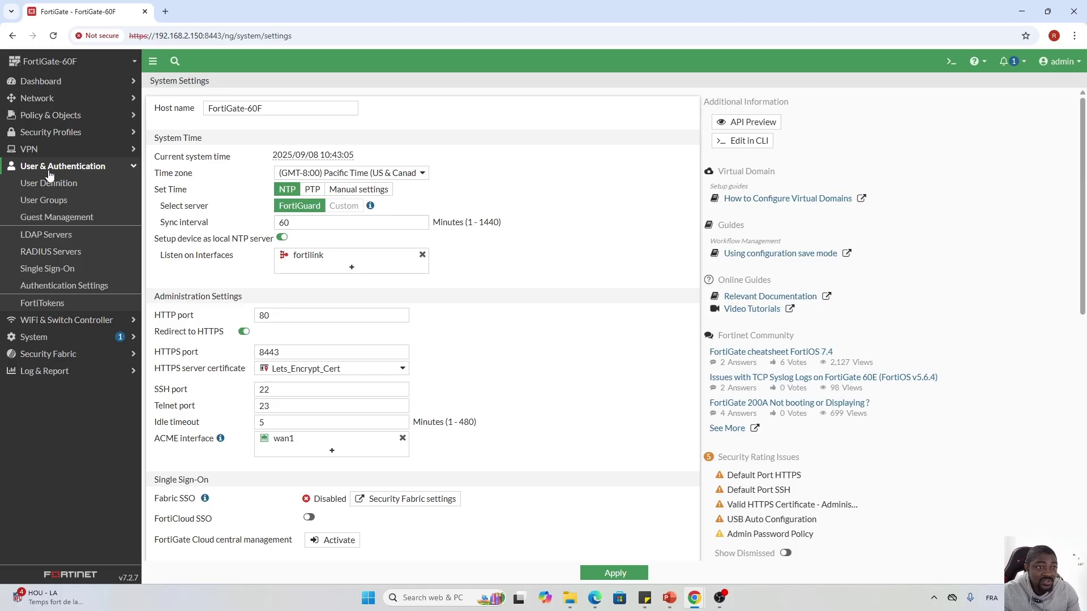
pyautogui.click(51, 290)
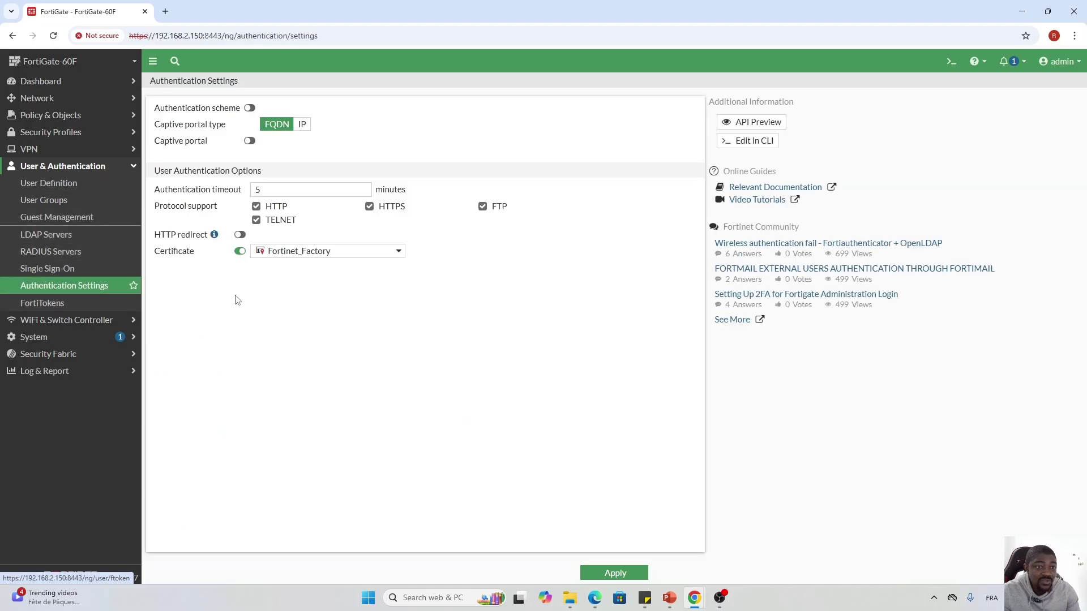
pyautogui.click(397, 252)
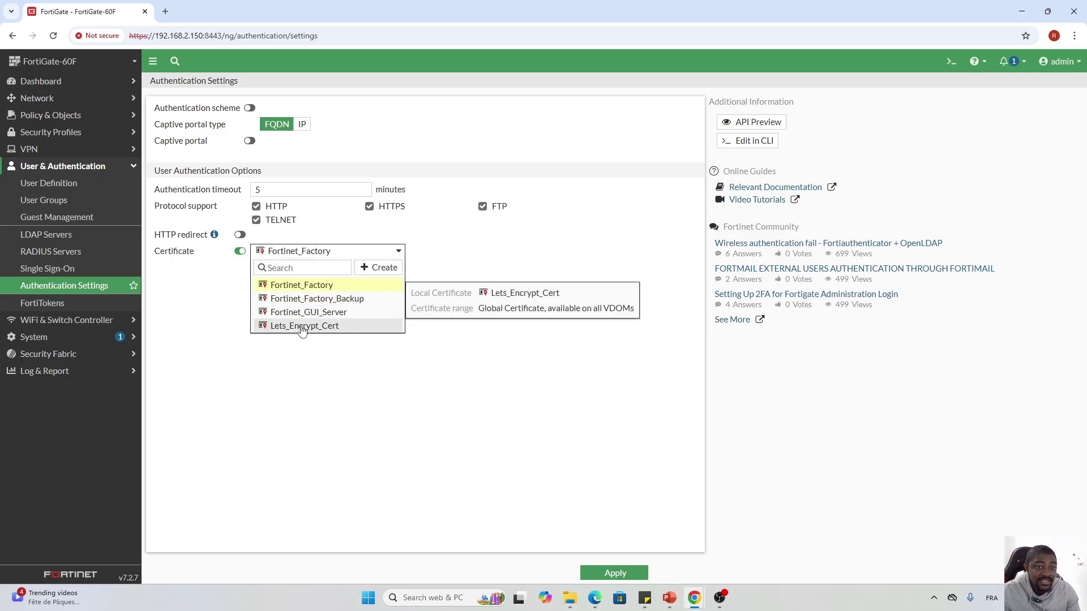
pyautogui.click(304, 326)
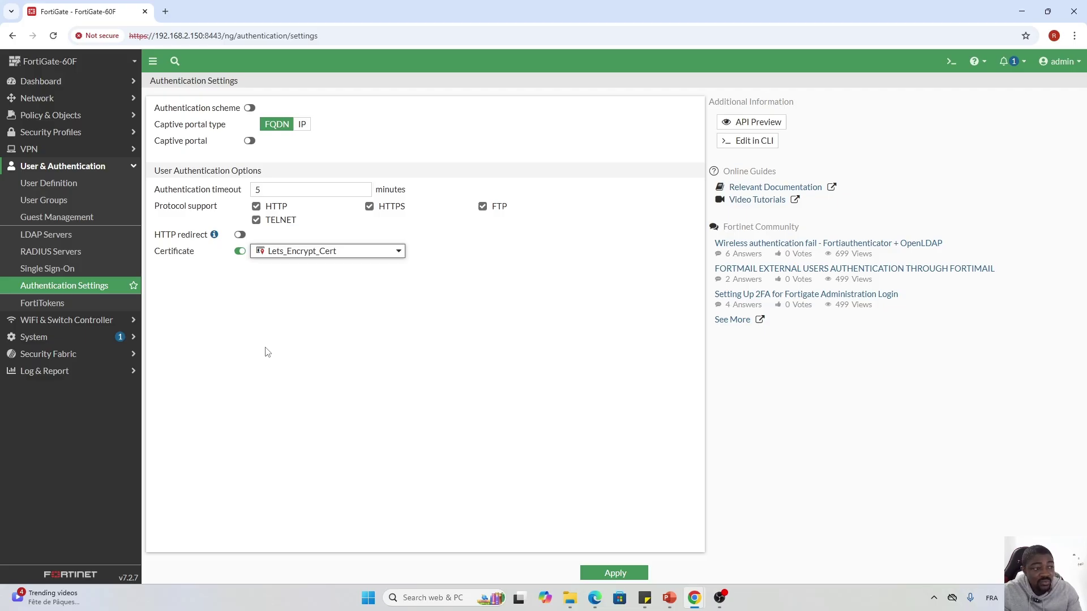
pyautogui.click(614, 572)
pyautogui.click(614, 573)
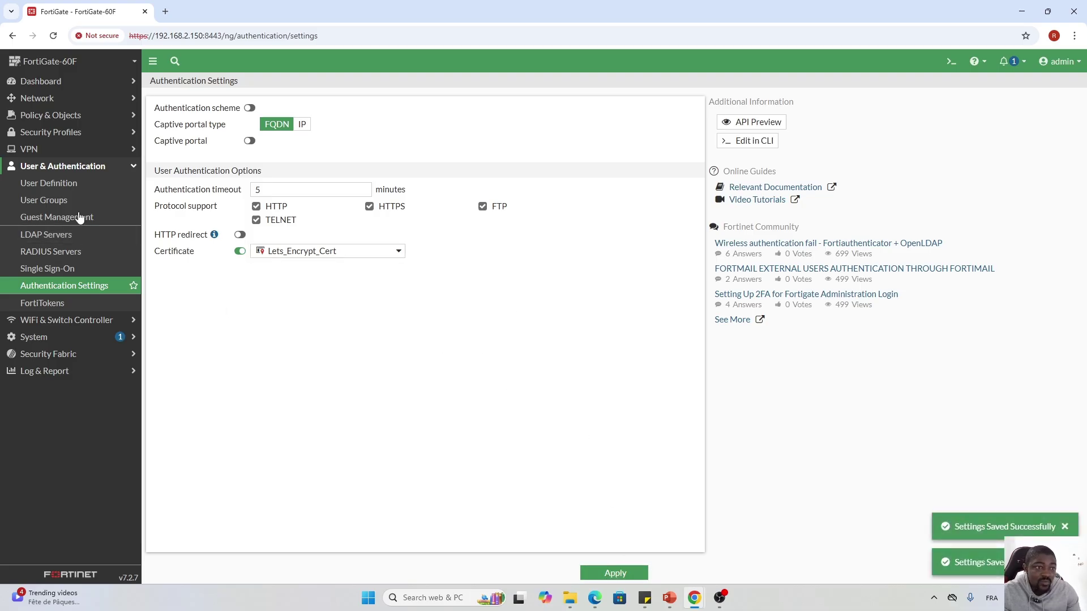
# In the SSL-VPN settings, set the server certificate to Lets_Encrypt_Cert and apply the change.
pyautogui.click(80, 150)
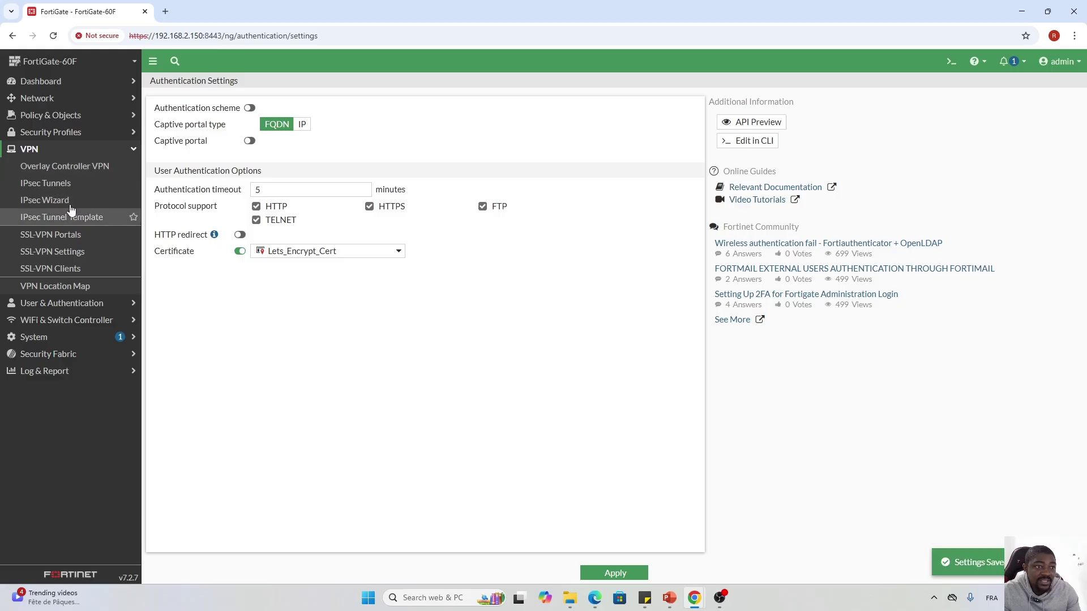
pyautogui.click(50, 236)
pyautogui.click(51, 251)
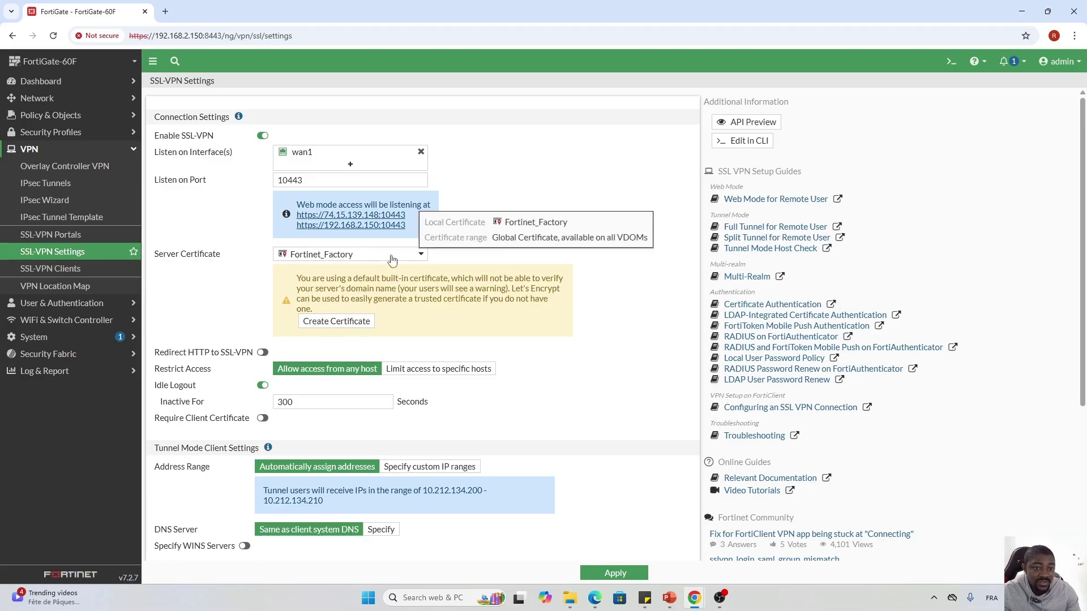
pyautogui.click(421, 256)
pyautogui.press('Down')
pyautogui.press('Down')
pyautogui.press('Return')
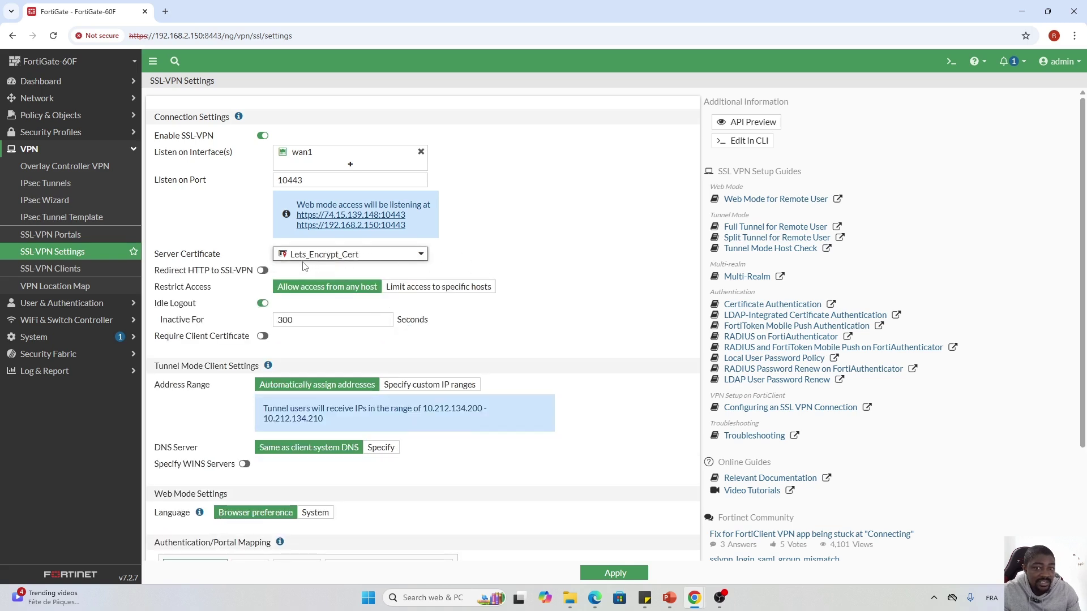
pyautogui.click(615, 574)
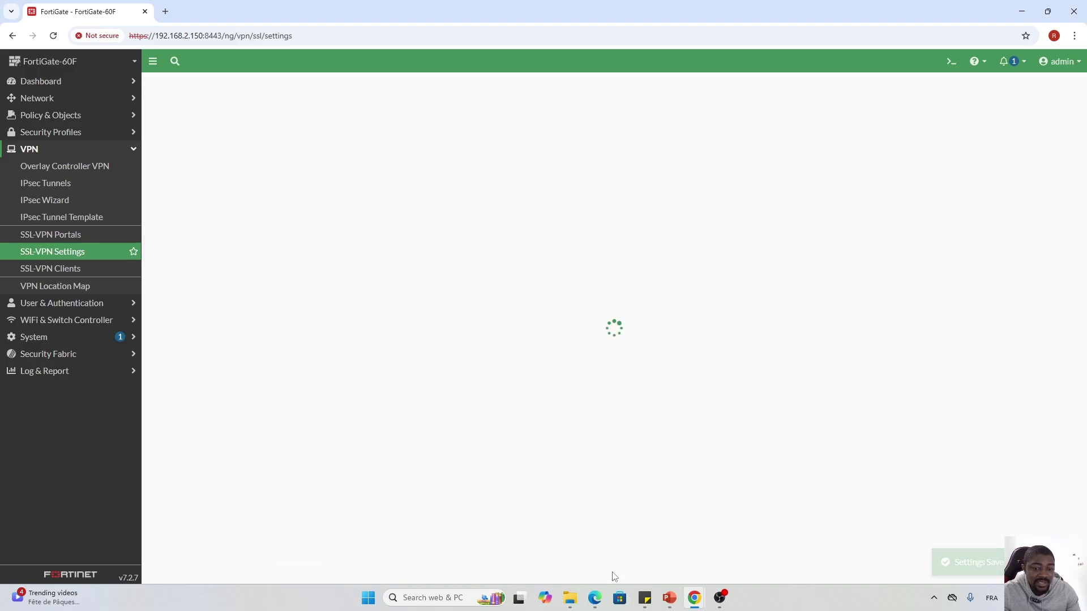
# In the network DNS settings, set the SSL certificate to Lets_Encrypt_Cert and apply the change.
pyautogui.click(86, 149)
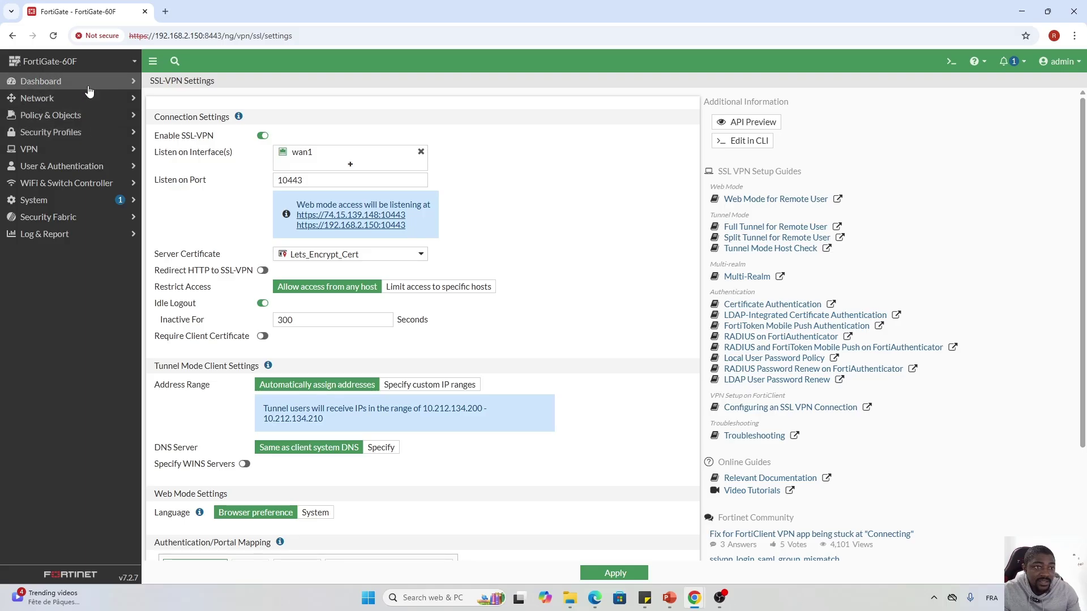
pyautogui.click(72, 98)
pyautogui.click(31, 132)
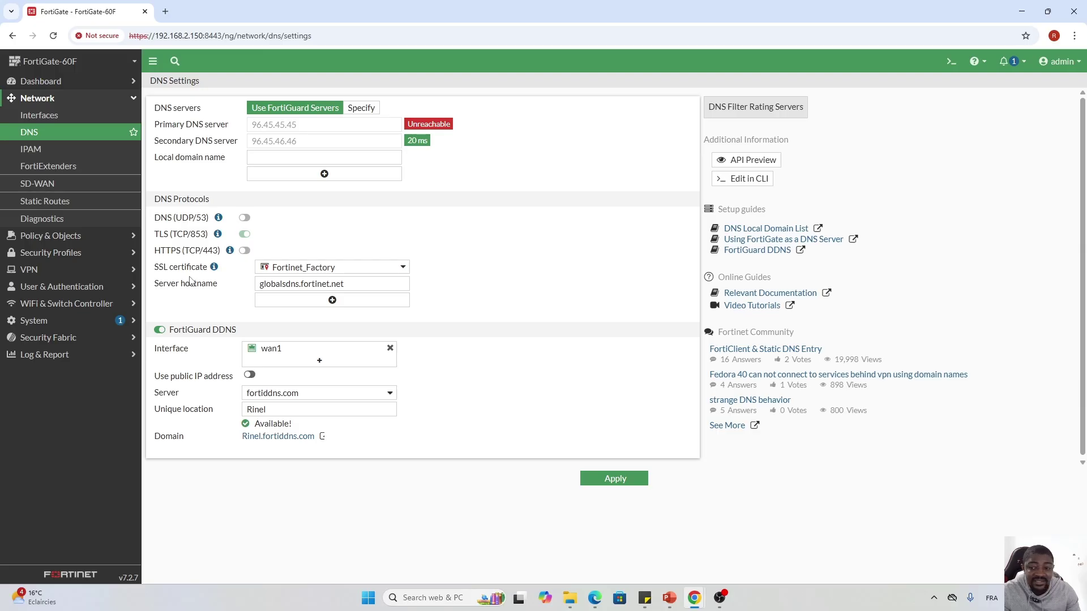
pyautogui.click(404, 268)
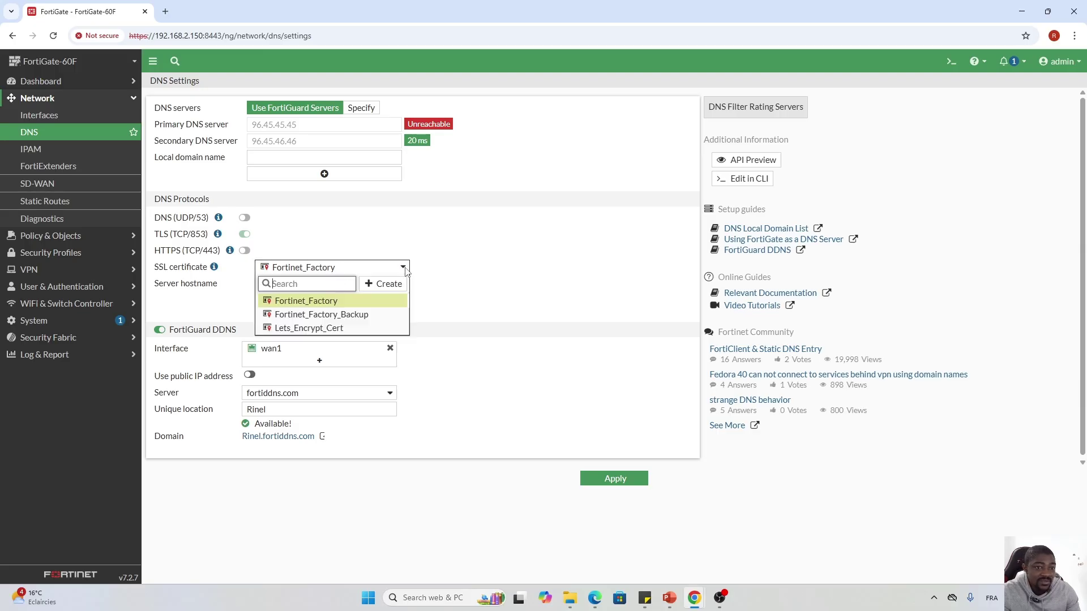
pyautogui.click(311, 329)
pyautogui.click(617, 478)
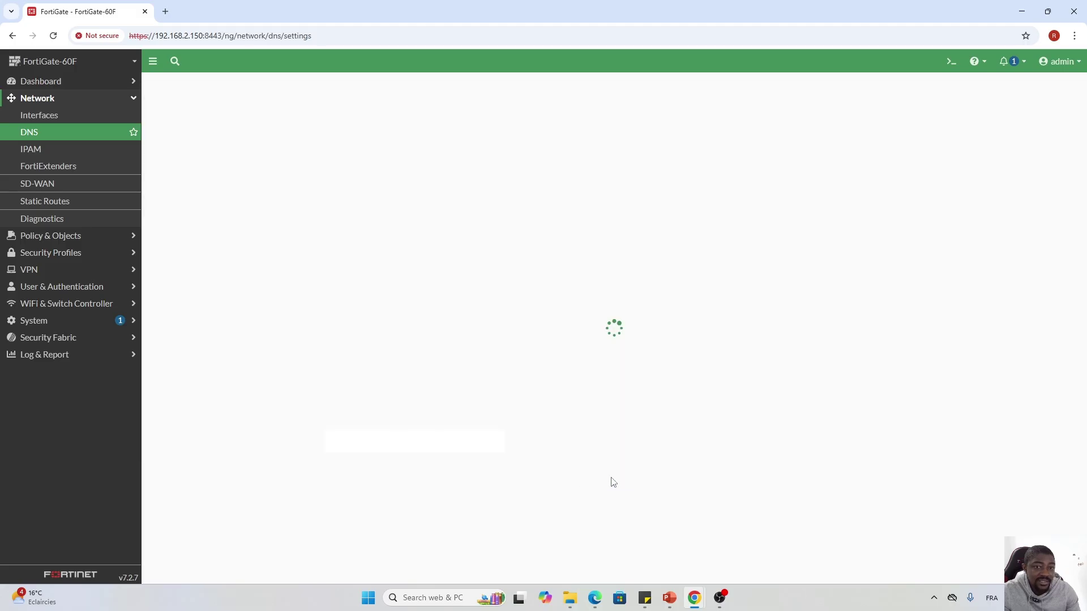
# Open the custom-deep-inspection SSL/SSH inspection profile for editing and check which CA certificates it offers, leaving the selection as it is.
pyautogui.click(73, 100)
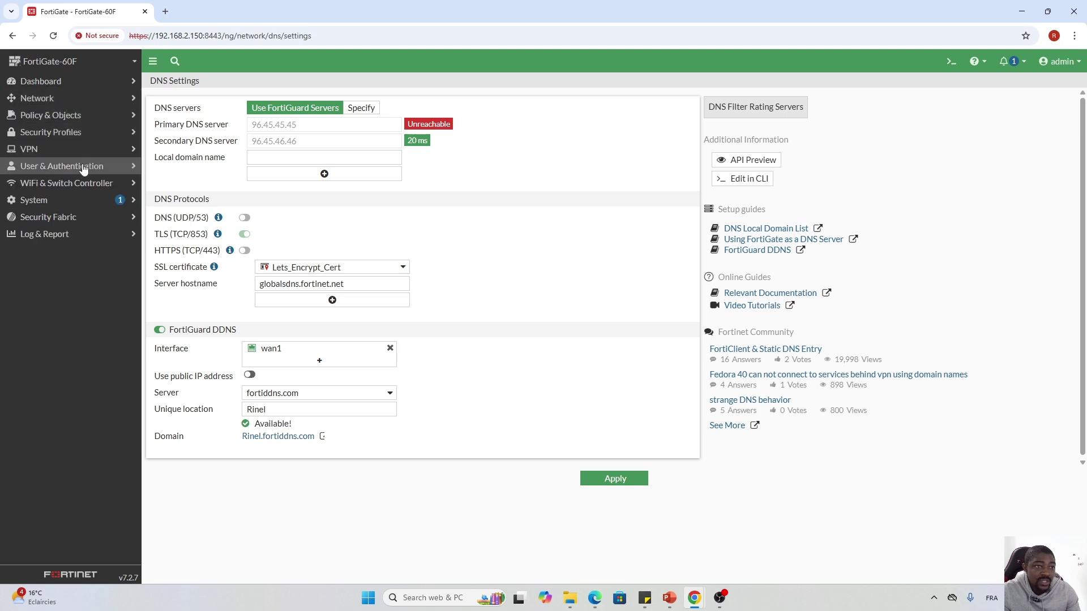
pyautogui.click(89, 135)
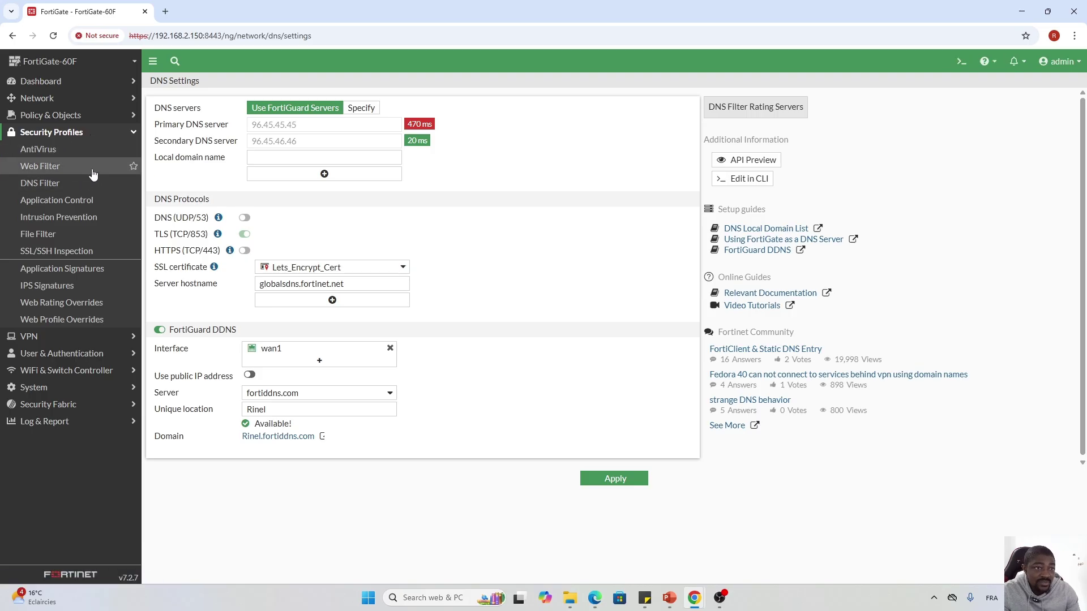
pyautogui.click(62, 256)
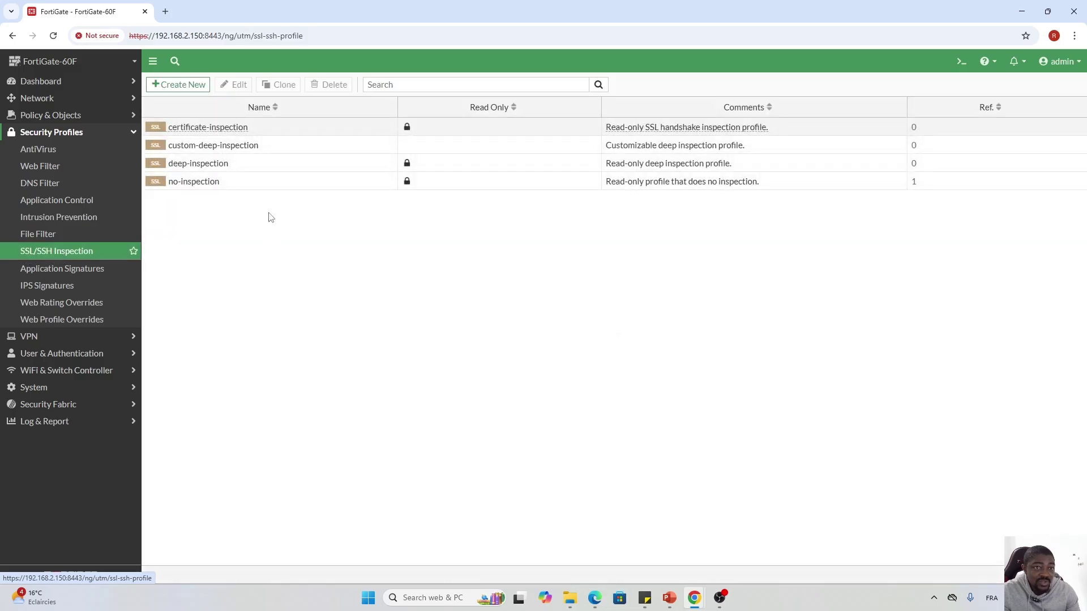
pyautogui.click(219, 149)
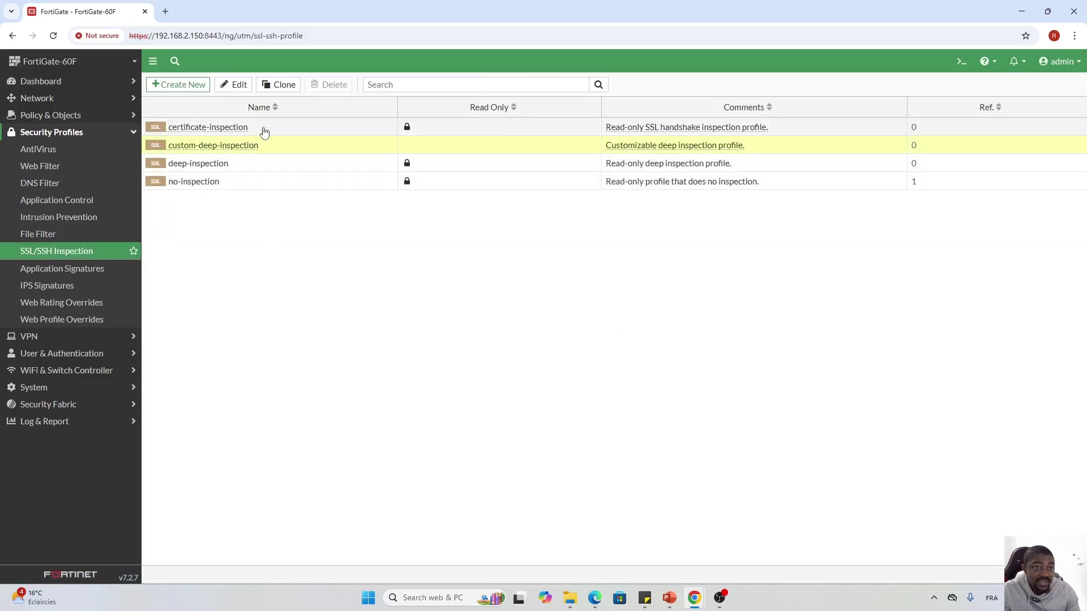
pyautogui.click(233, 86)
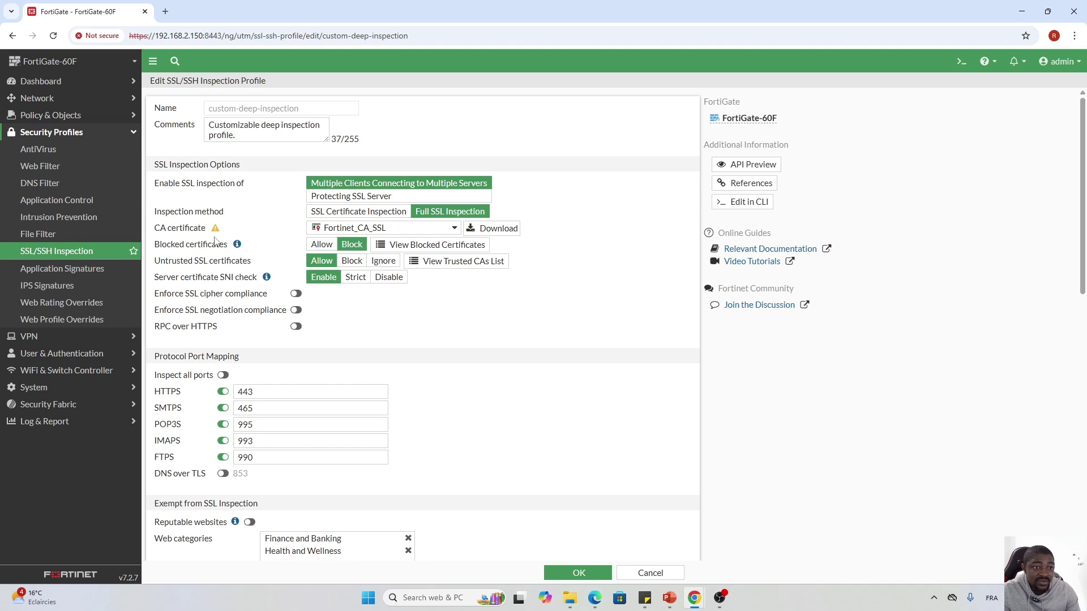
pyautogui.click(454, 229)
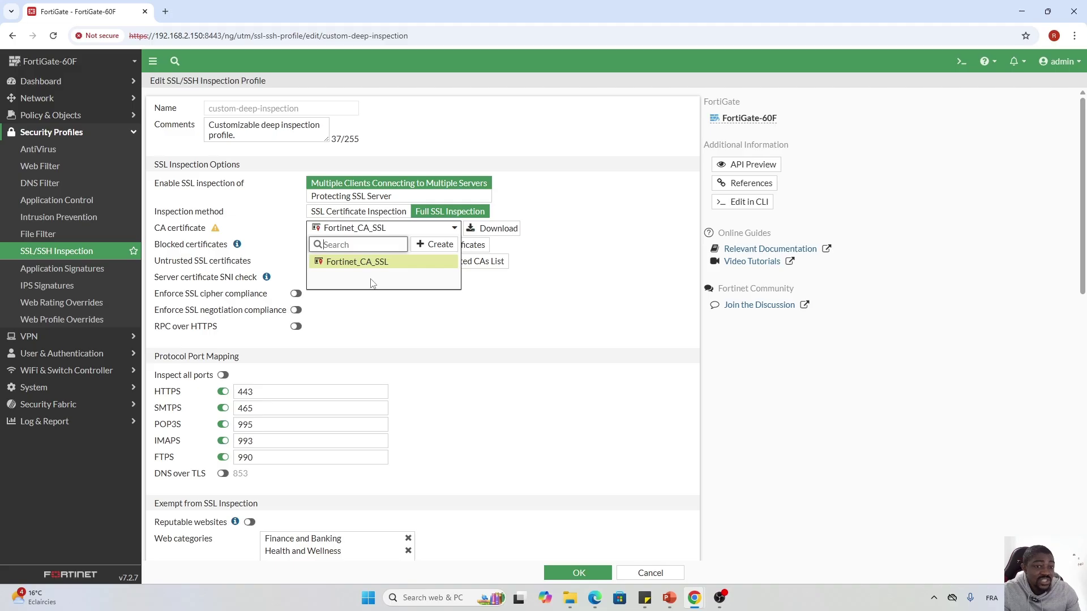
pyautogui.click(537, 293)
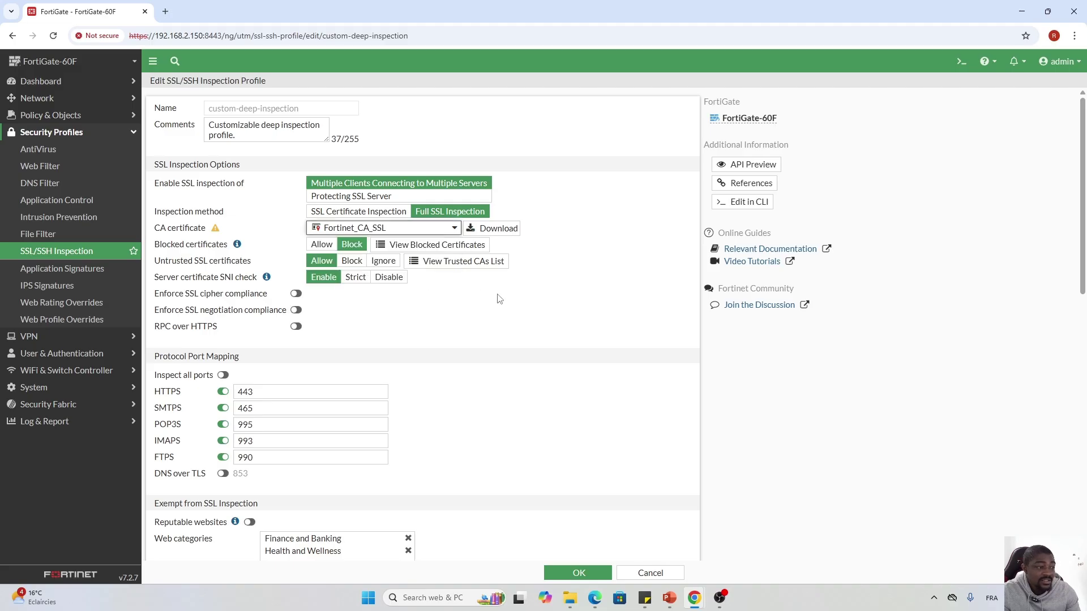